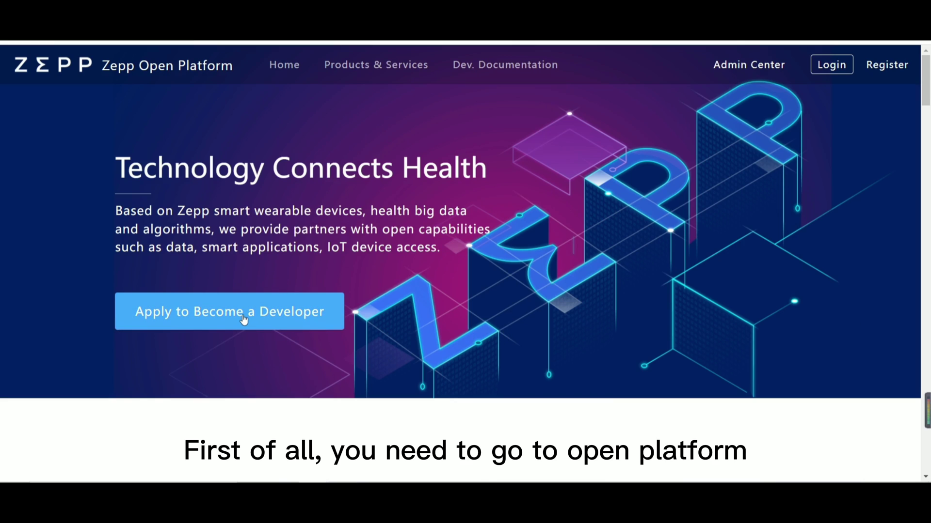
Look at the developer application's Sign Up form, then return to the filled-in login page.
click(244, 313)
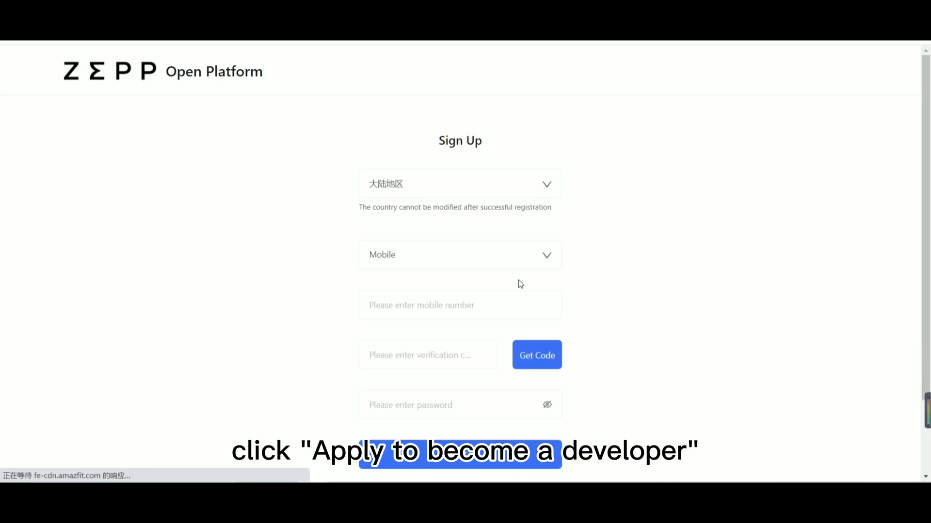
click(501, 374)
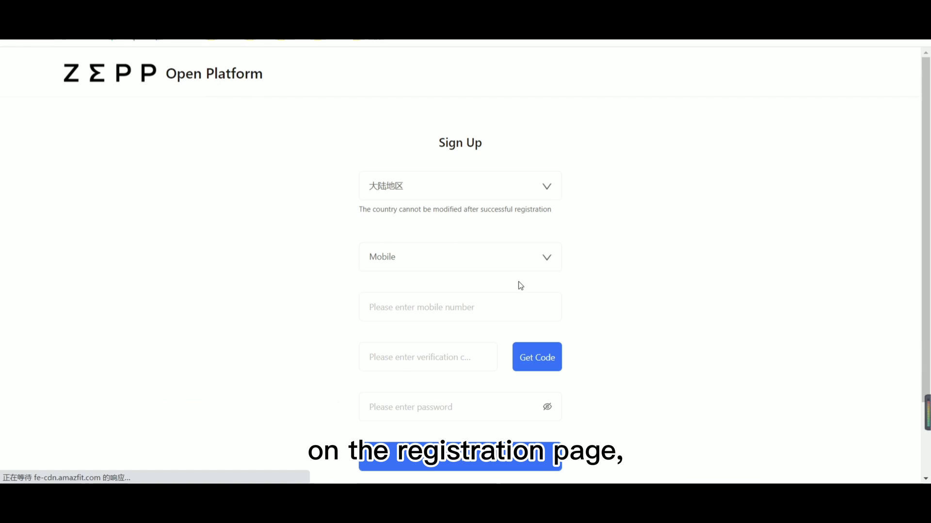
scroll(502, 301, down, 2)
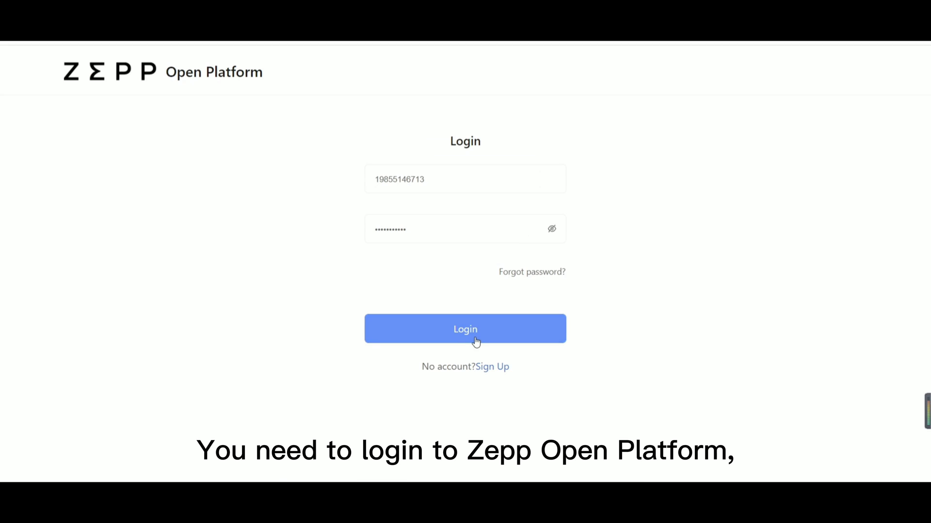
Log in and go to Admin Center > Application Service > My Apps.
click(476, 341)
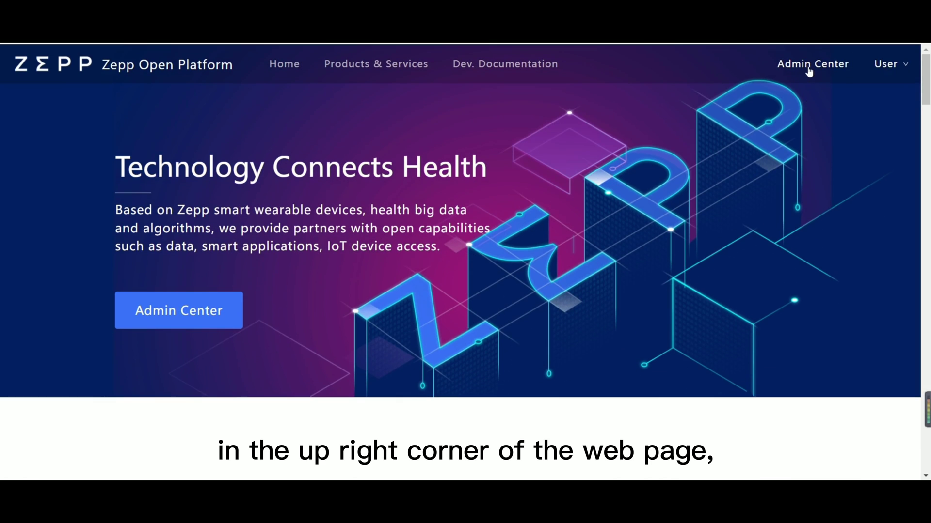
click(809, 64)
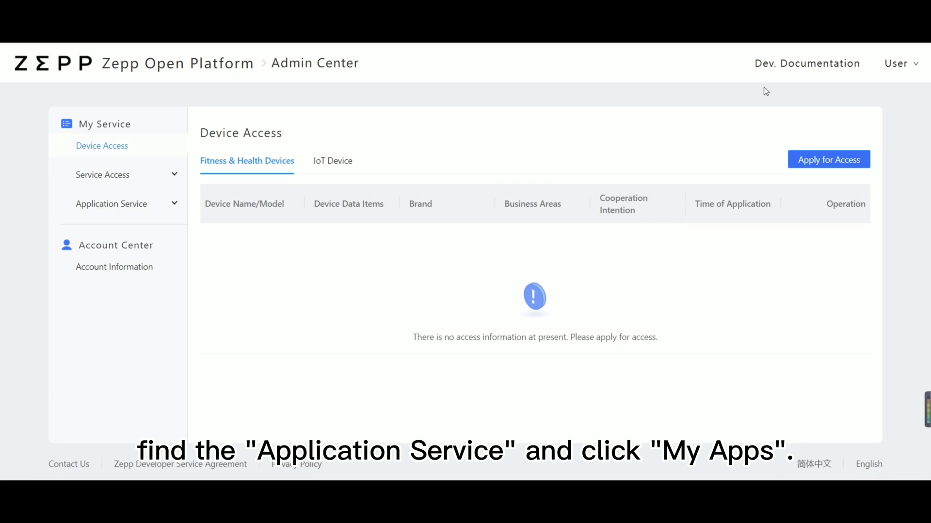
click(129, 205)
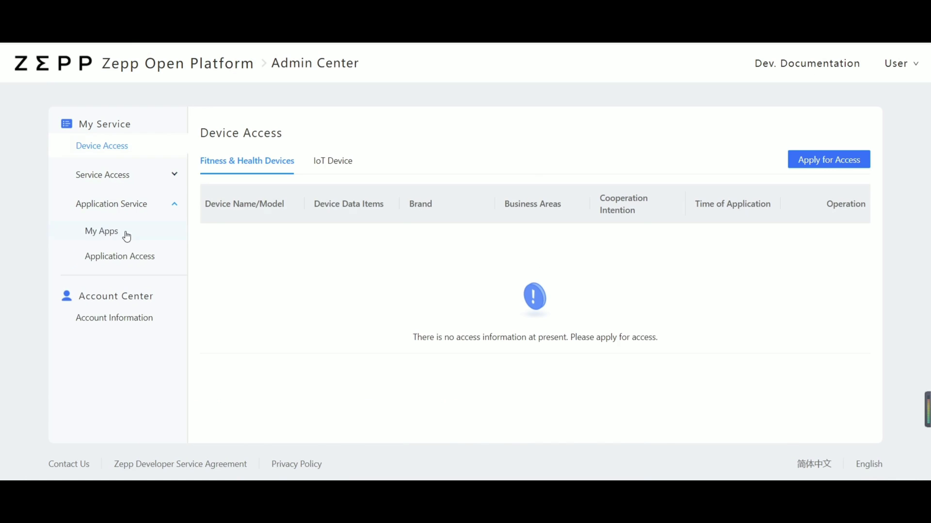
click(125, 233)
Register a new application named 'drink' of type App.
click(784, 136)
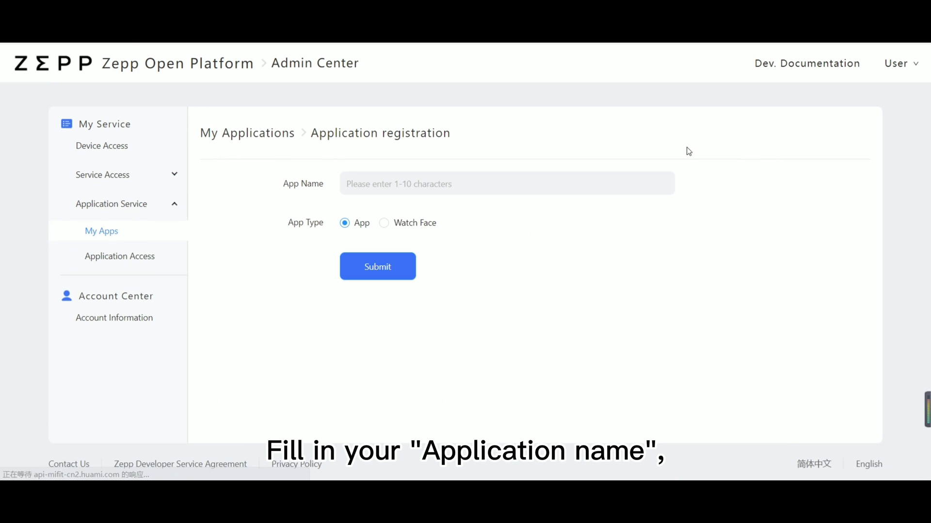
click(435, 185)
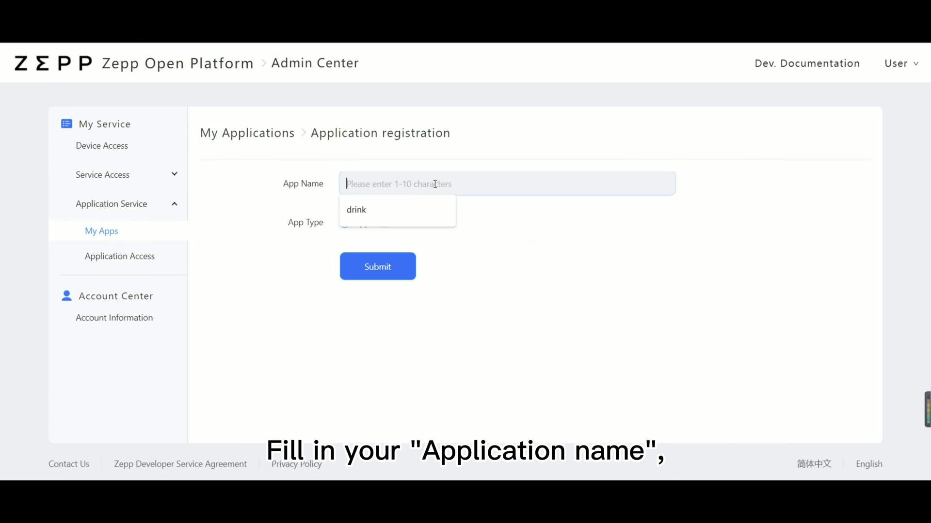
click(399, 209)
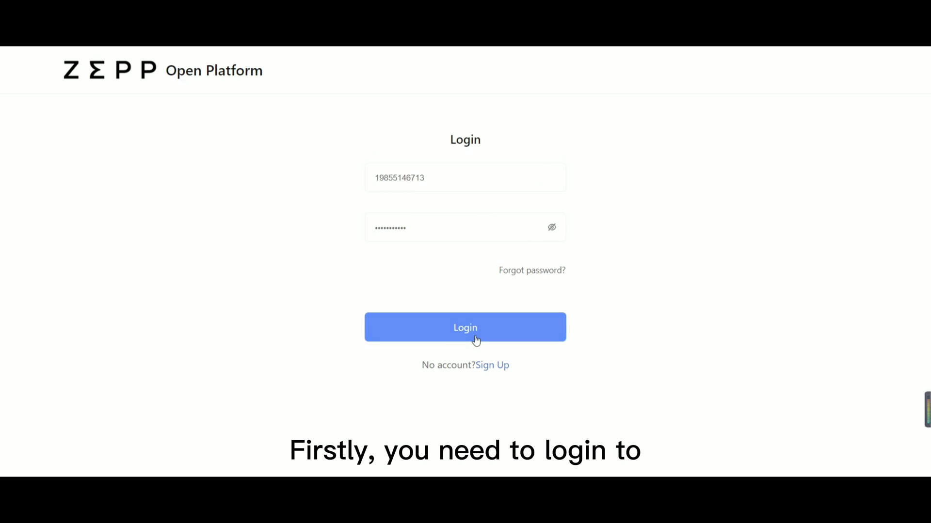
Log in and create empty project drink-test targeting GTR3 Pro, GTR3 and GTS3.
click(477, 339)
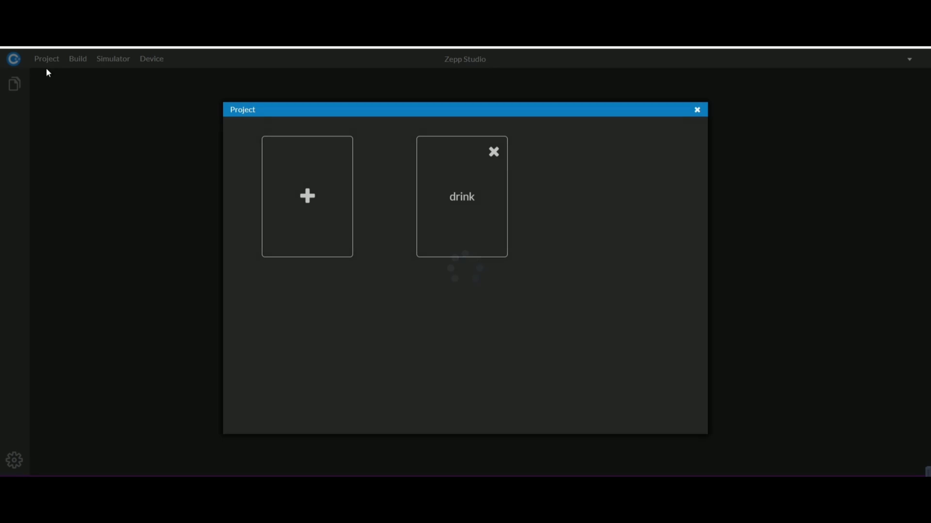
click(315, 199)
click(350, 122)
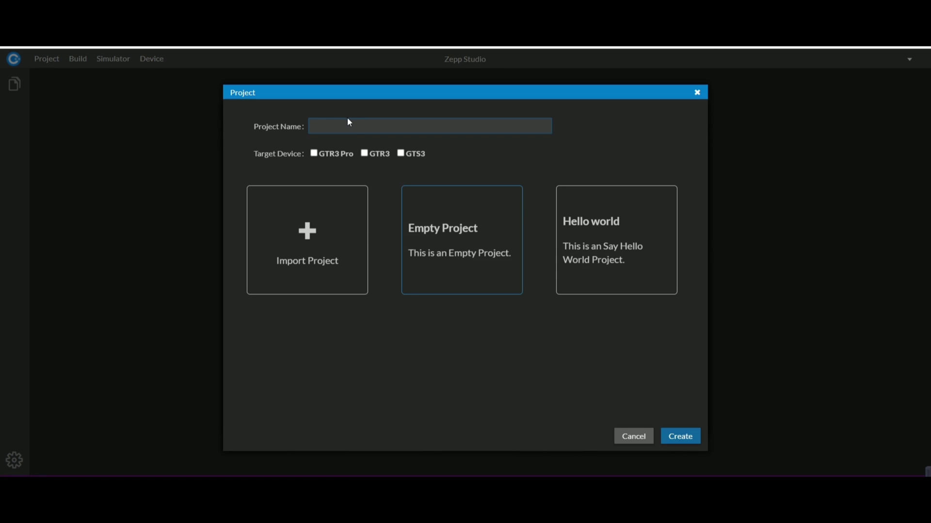
text(drink-test)
click(314, 153)
click(364, 153)
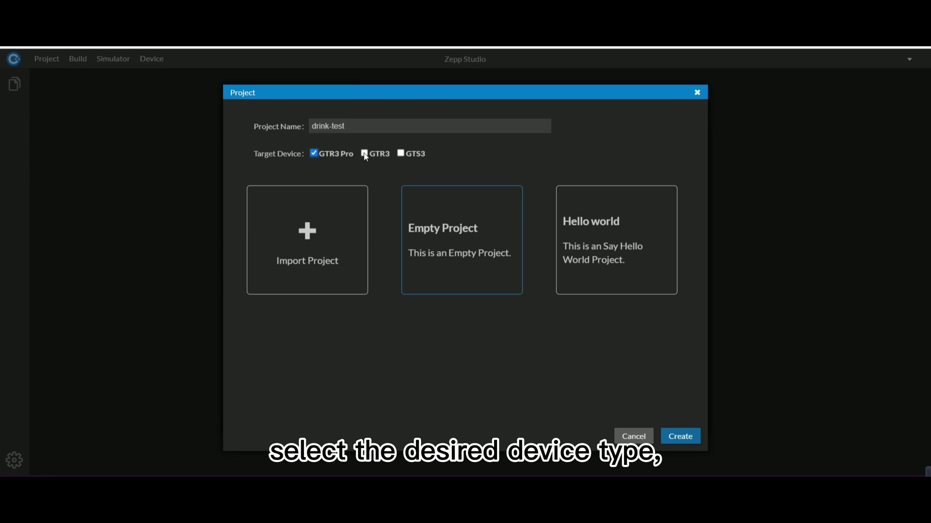
click(400, 154)
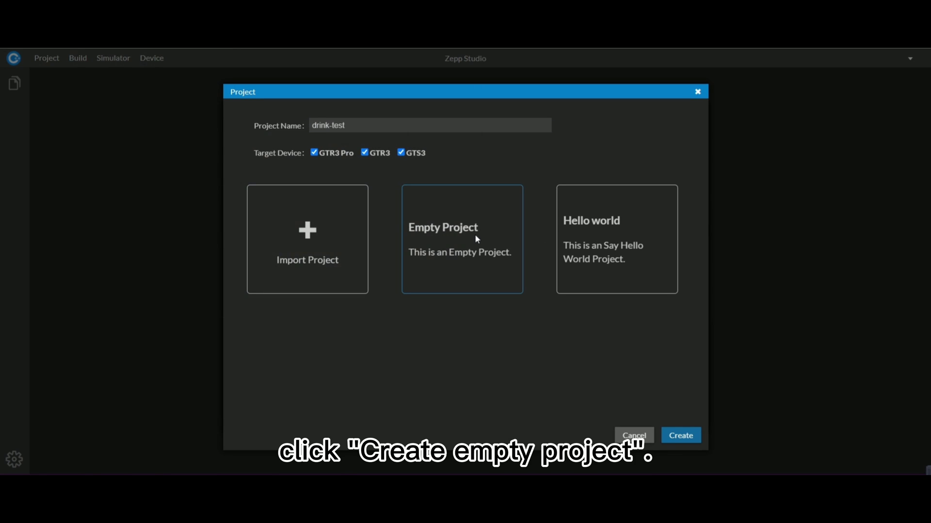
click(681, 435)
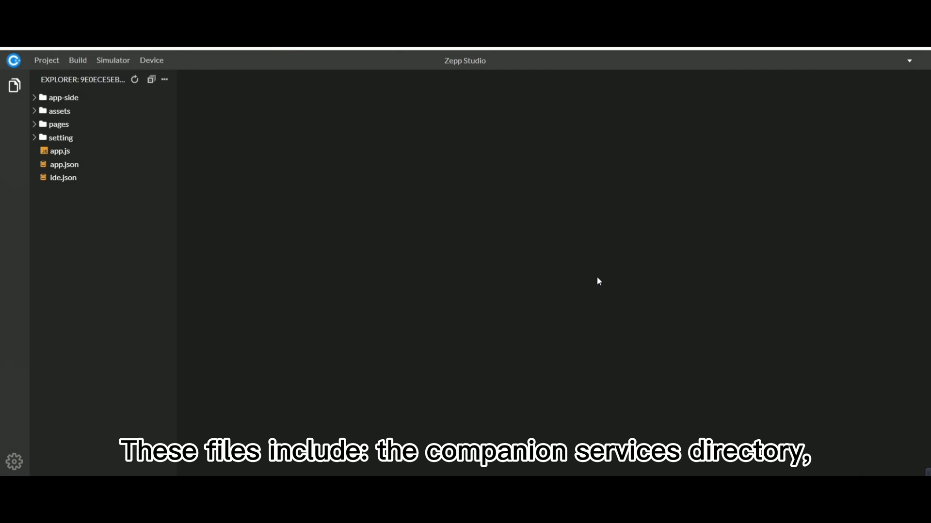
Browse the app-side, assets, pages and setting folders, then open app.json.
click(53, 102)
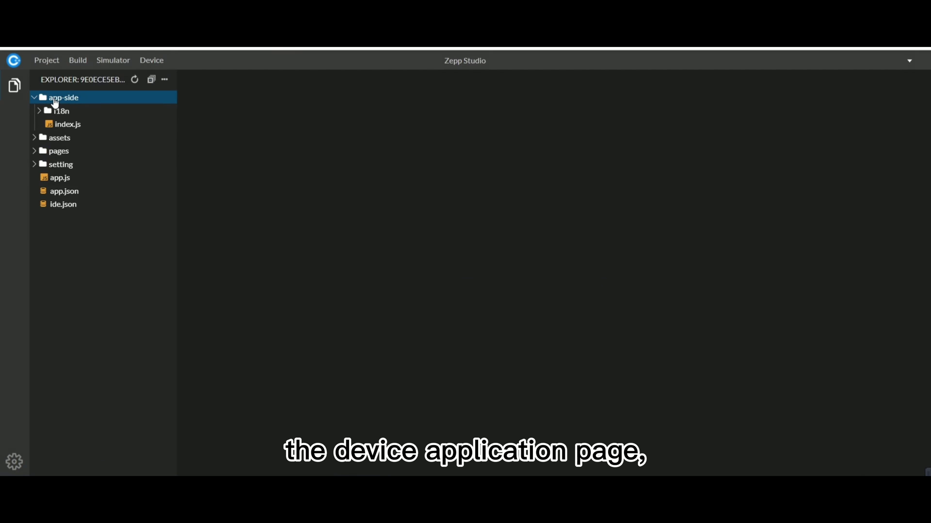
click(53, 101)
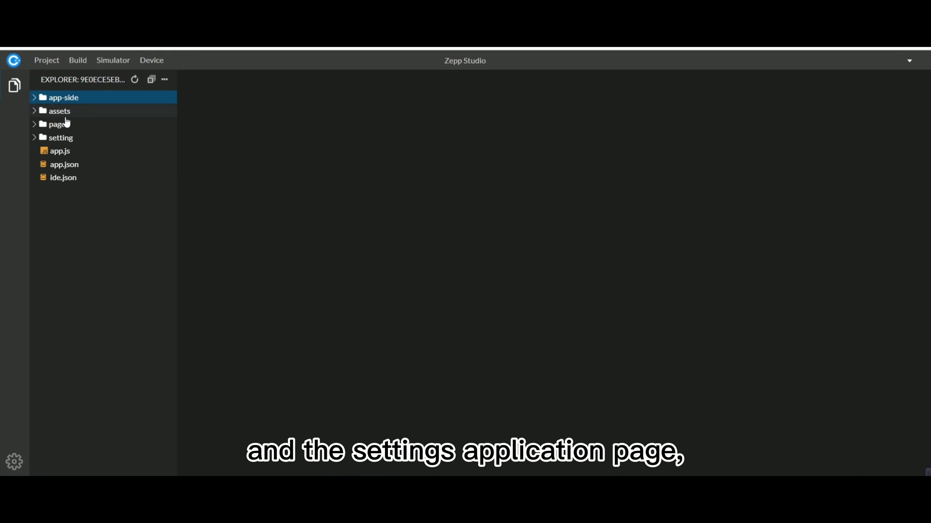
click(66, 117)
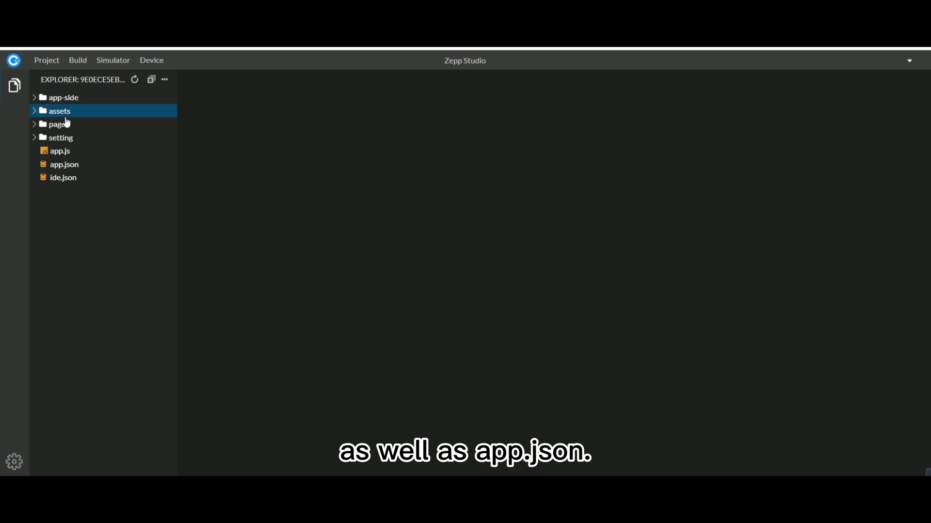
click(67, 125)
click(67, 129)
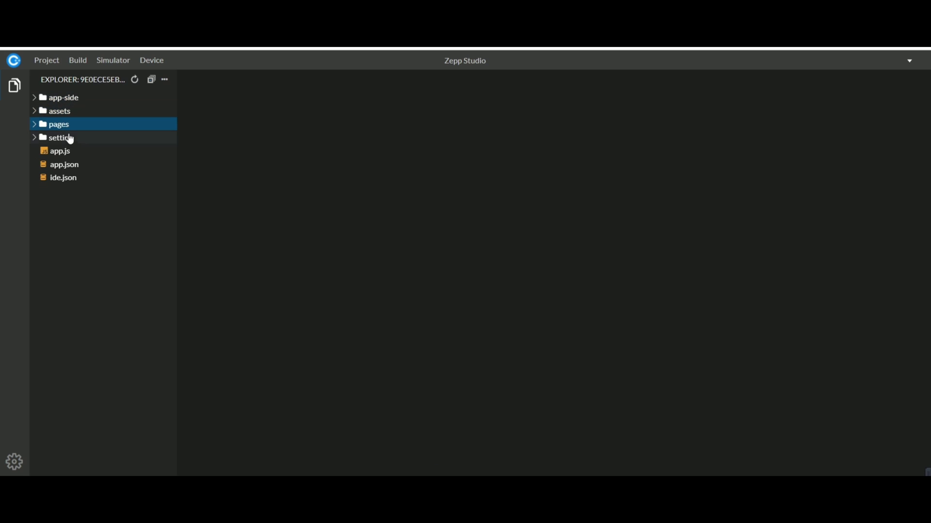
click(71, 139)
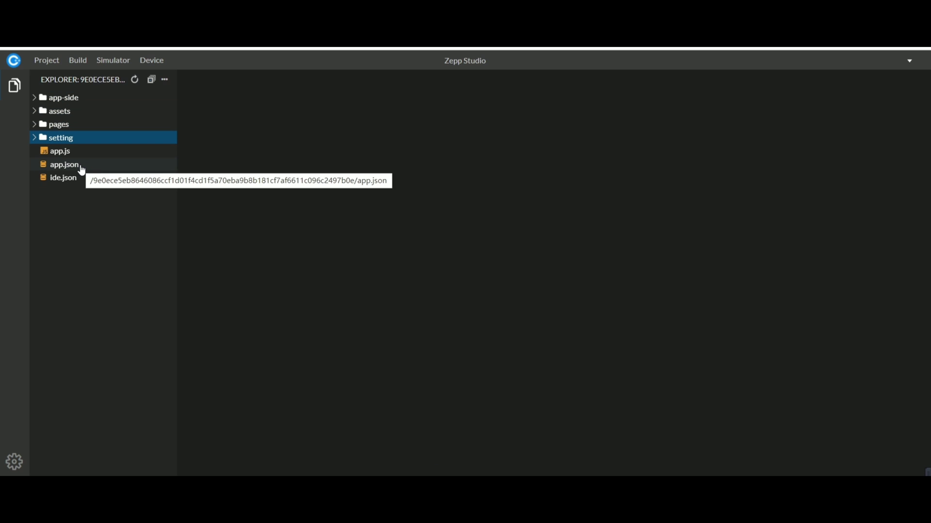
click(73, 164)
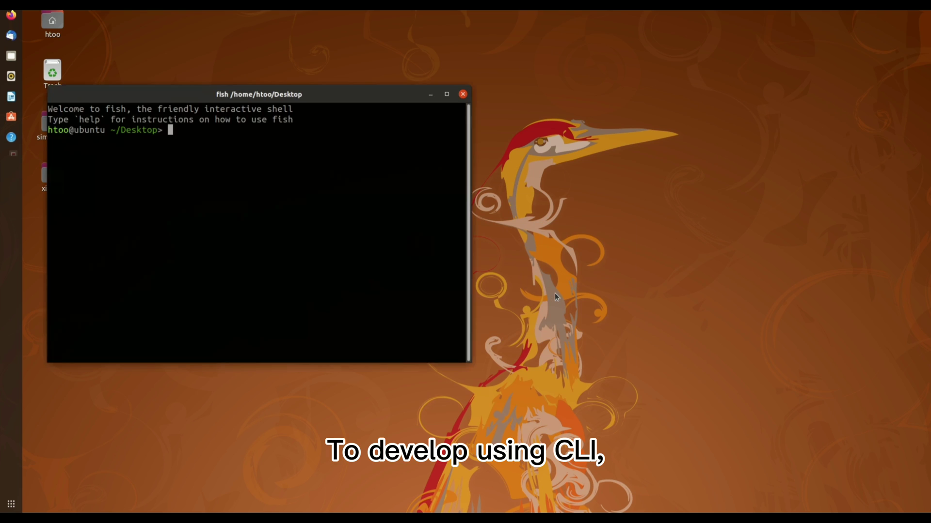
drag(346, 95, 564, 169)
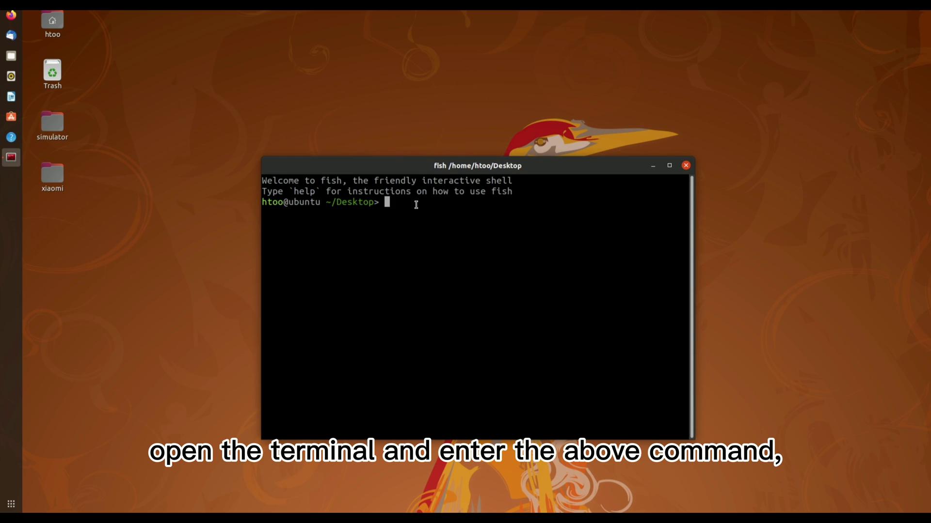
text(npm)
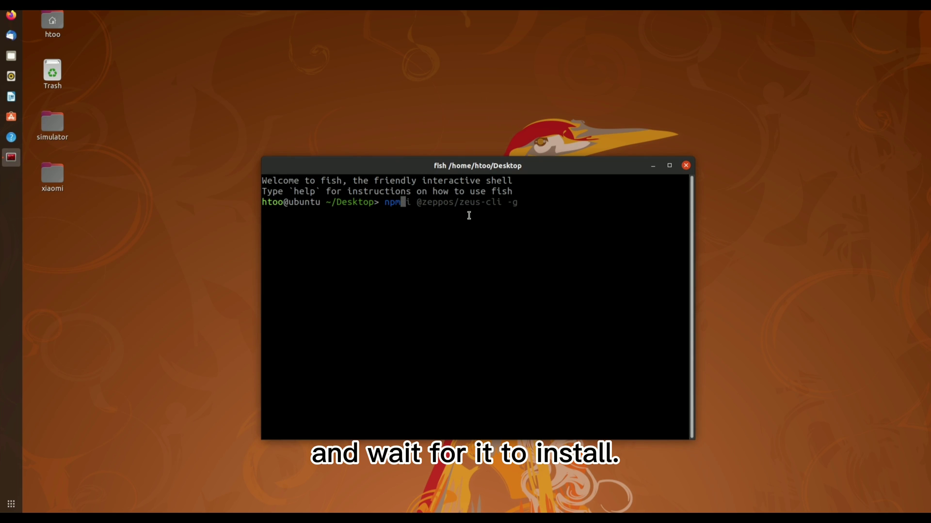
key(Right)
key(Return)
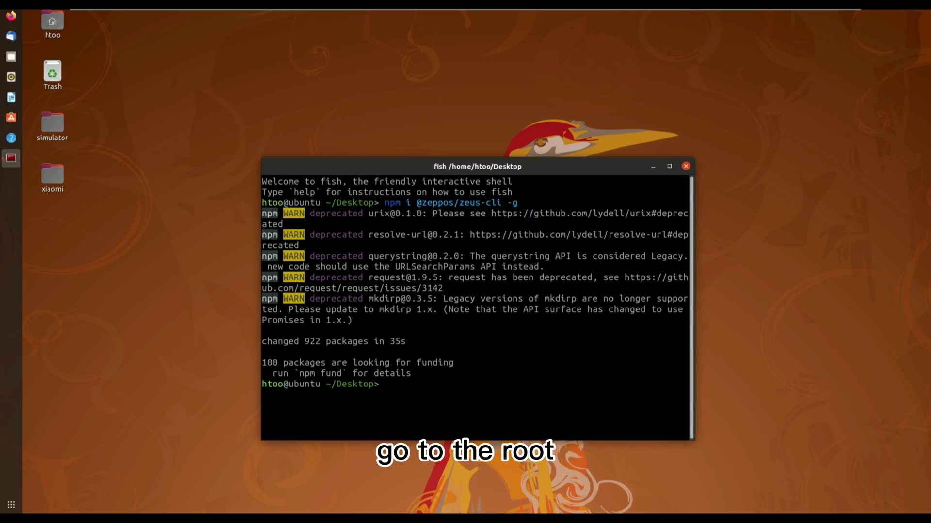
text(cd )
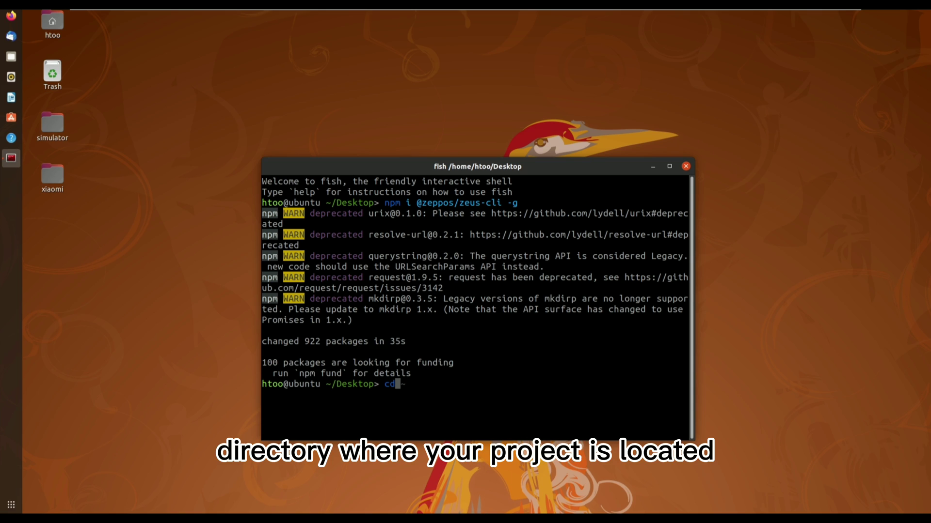
text(s)
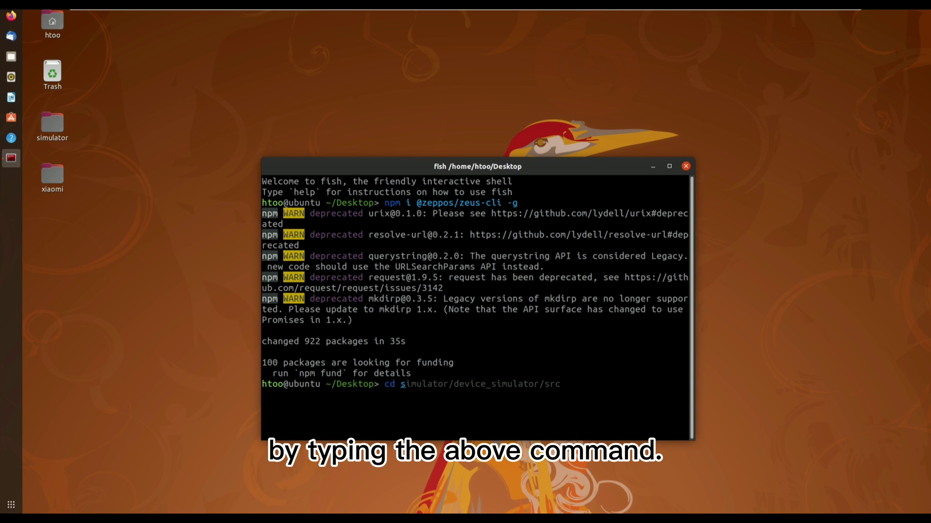
Run zeus create drink-test inside simulator/device_simulator/src.
key(Right)
key(Return)
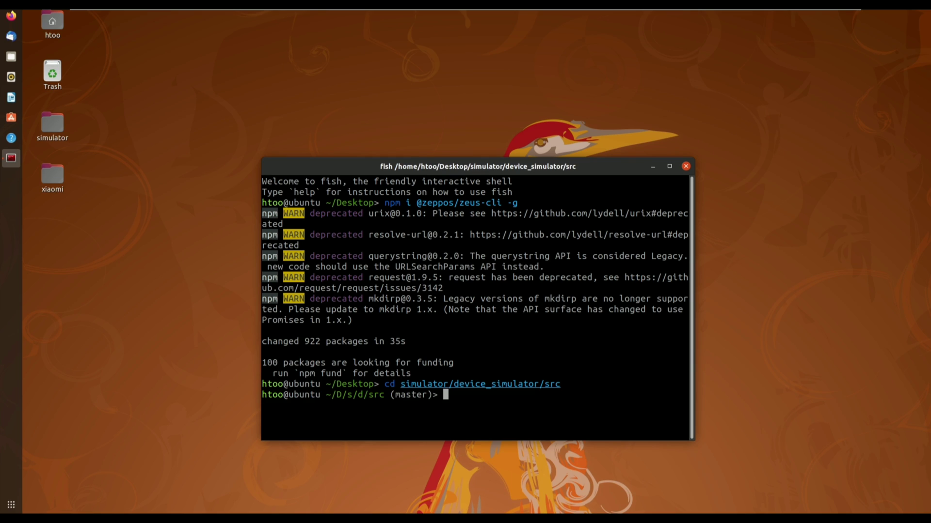
text(zeus )
text(cre)
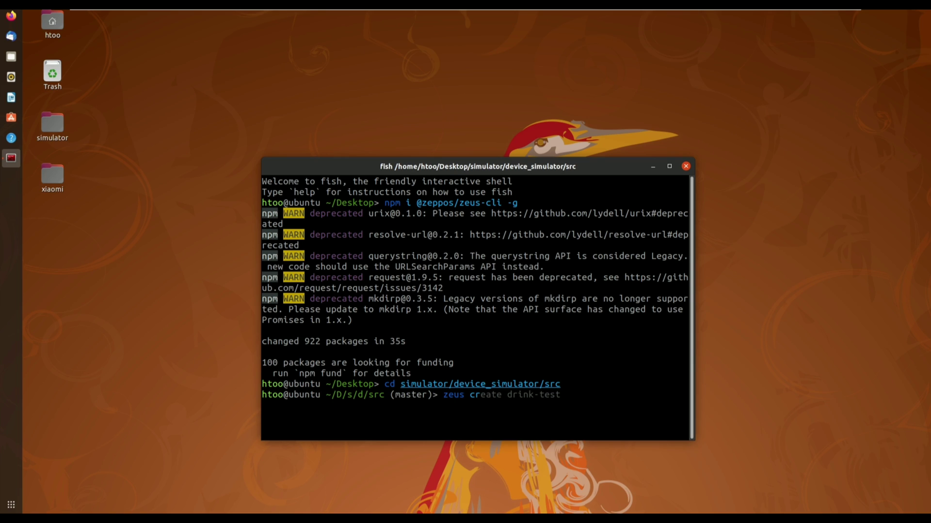
key(Right)
key(Return)
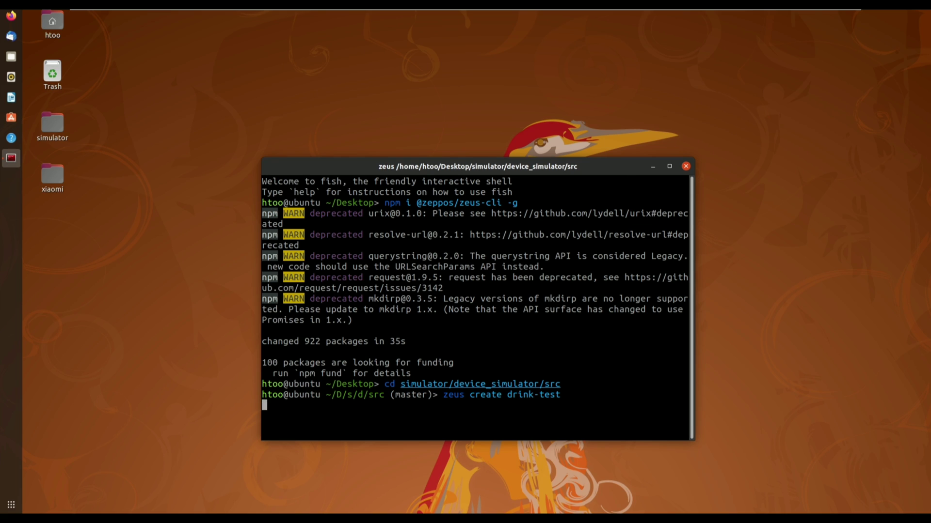
Answer the zeus prompts: Empty template, app-side and settings included, all three platforms.
drag(595, 169, 604, 118)
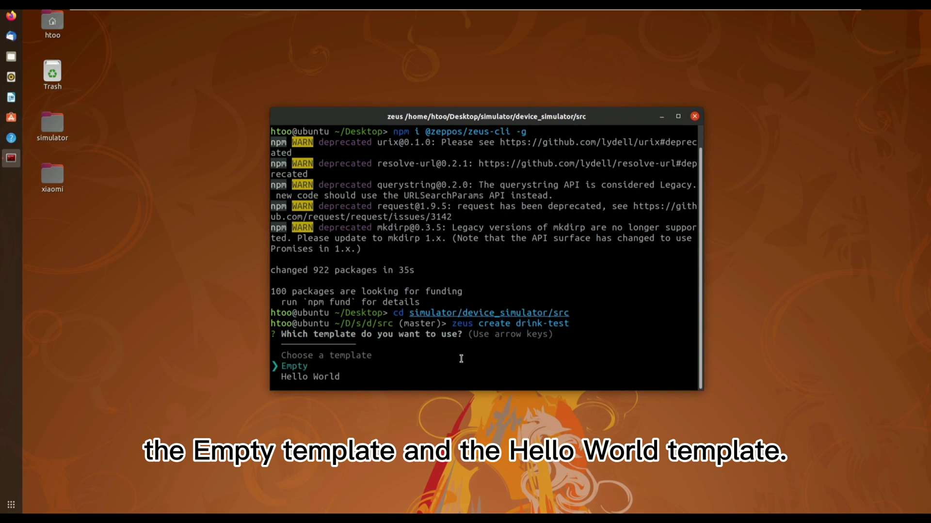
key(Down)
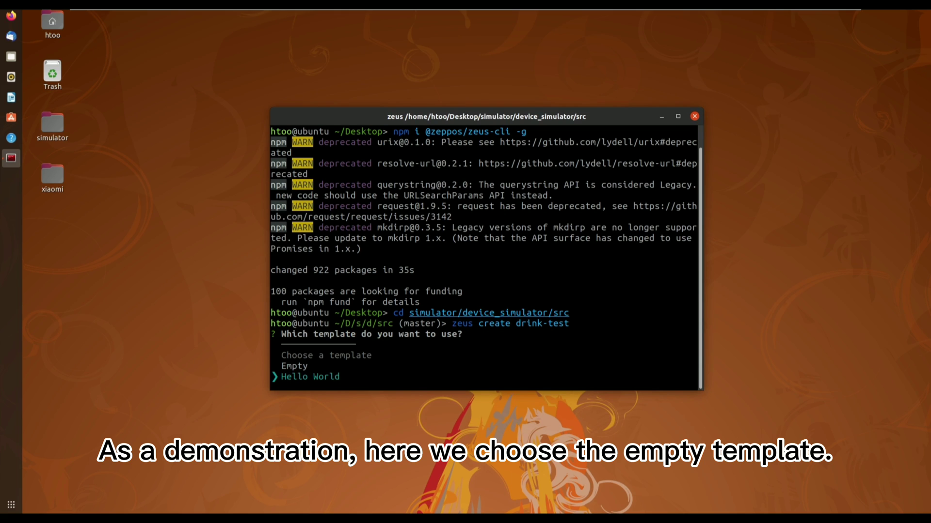
key(Up)
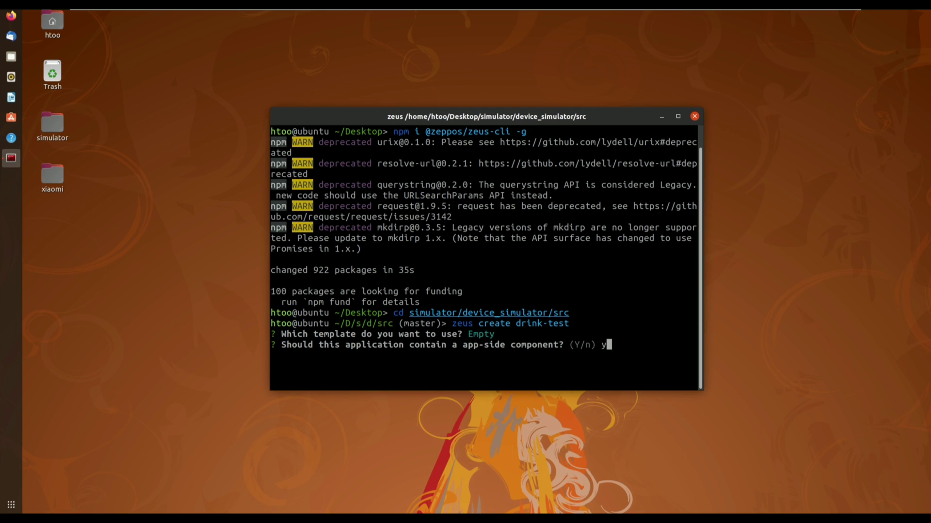
key(Return)
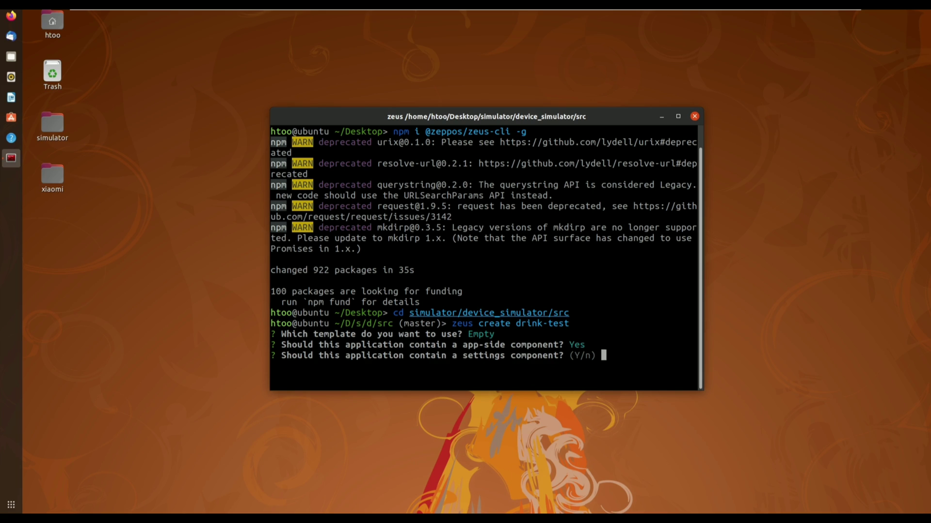
text(y)
key(Return)
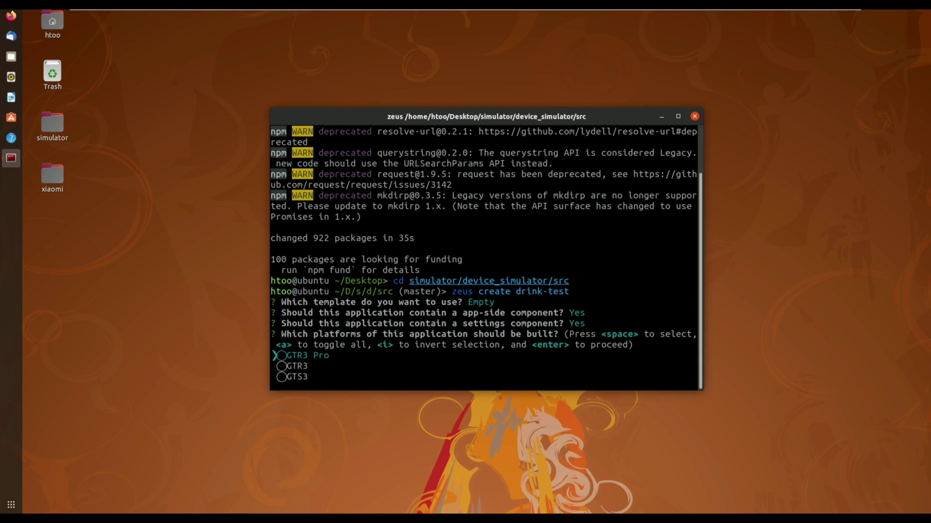
key(Down)
key(Down)
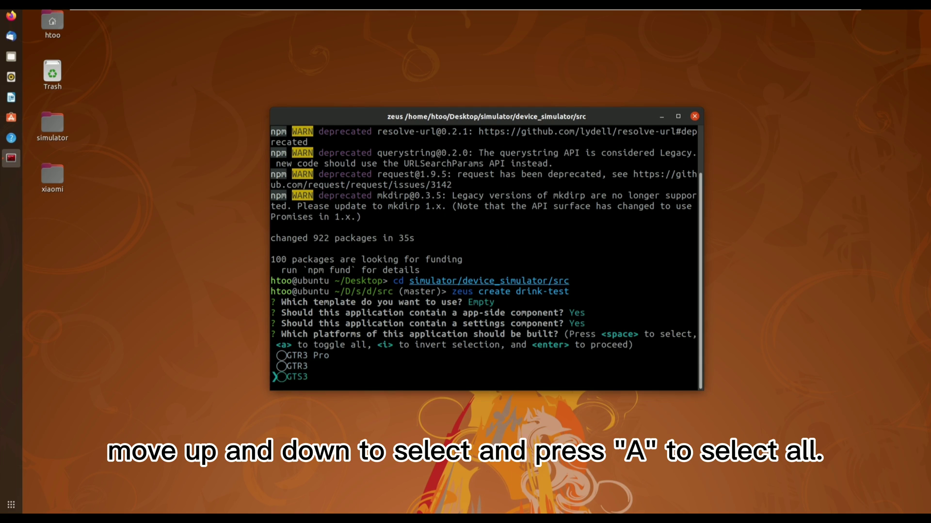
key(Up)
key(Up)
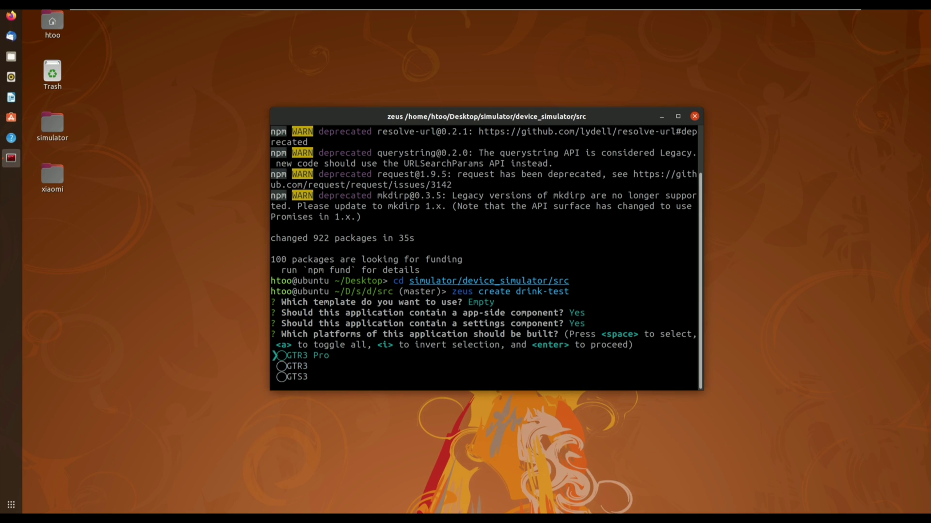
key(a)
key(Return)
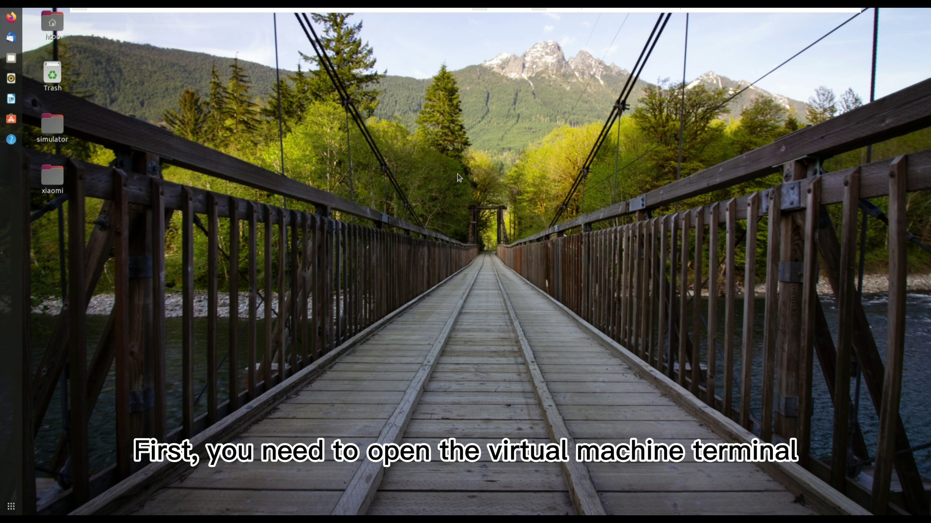
Open a terminal from the desktop and cd into simulator/mobile_simulator.
right_click(459, 177)
click(500, 253)
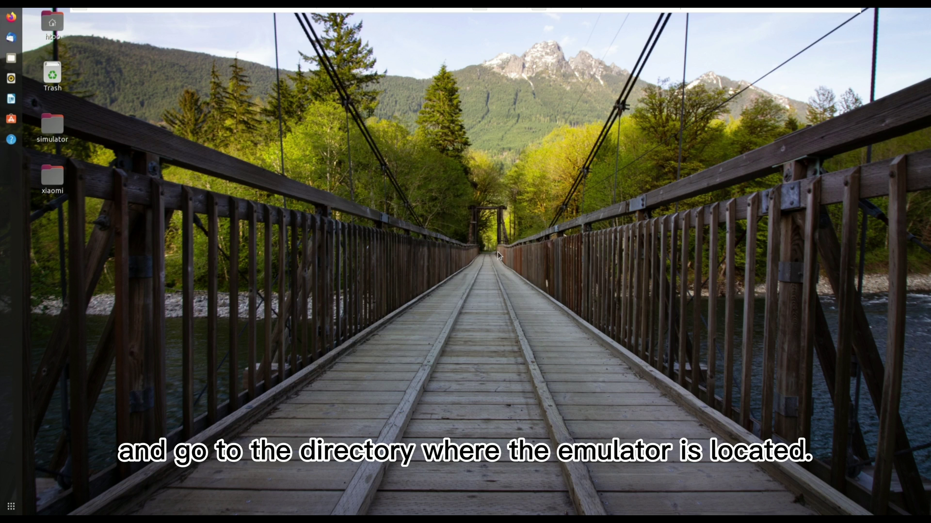
mouse_move(365, 95)
mouse_down()
mouse_move(561, 133)
mouse_move(563, 144)
mouse_up()
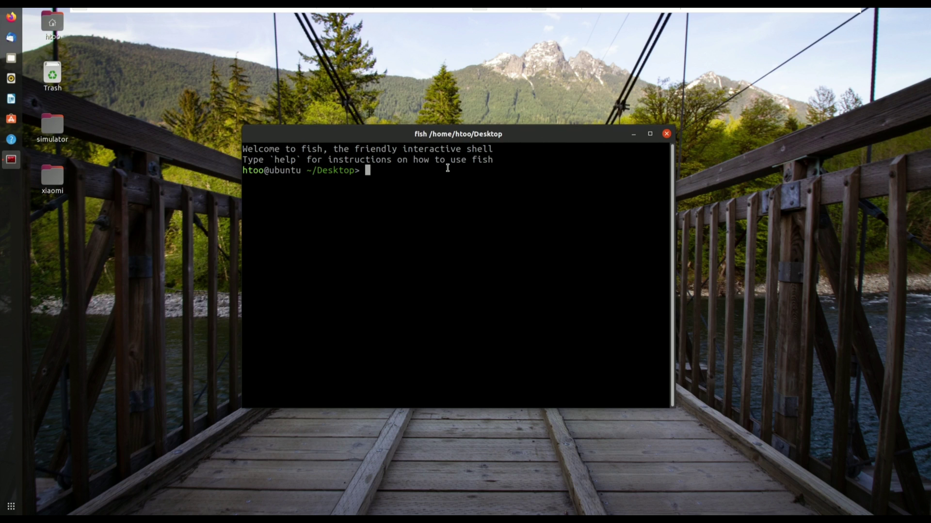
text(cd)
key(Right)
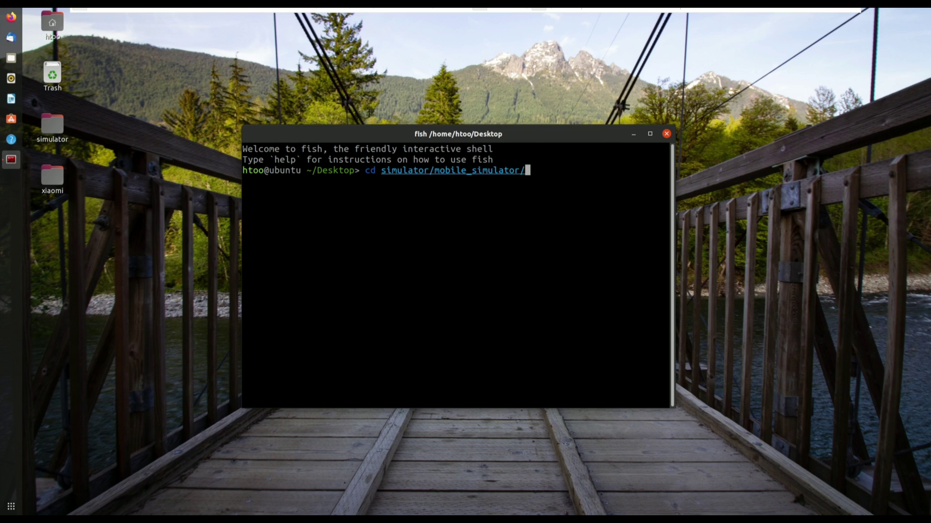
key(Return)
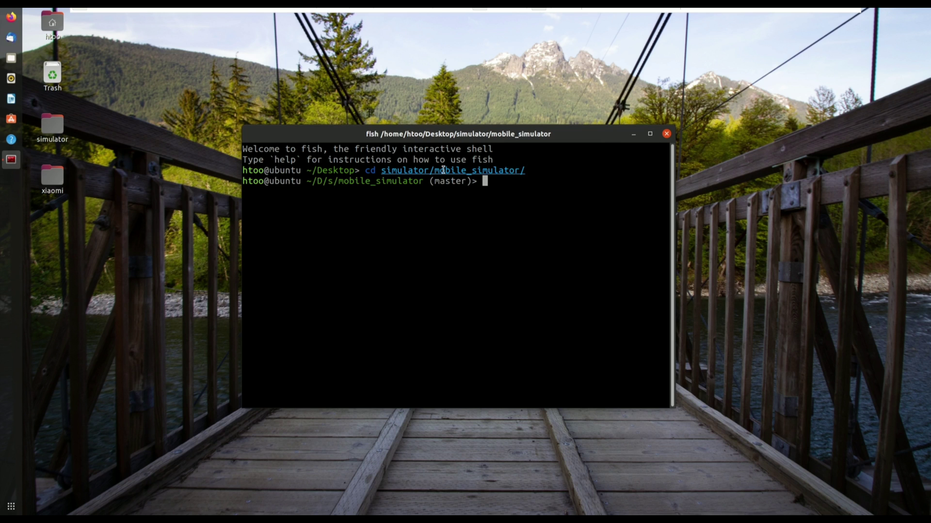
right_click(529, 214)
Split the terminal into three panes and maximize the window.
click(563, 256)
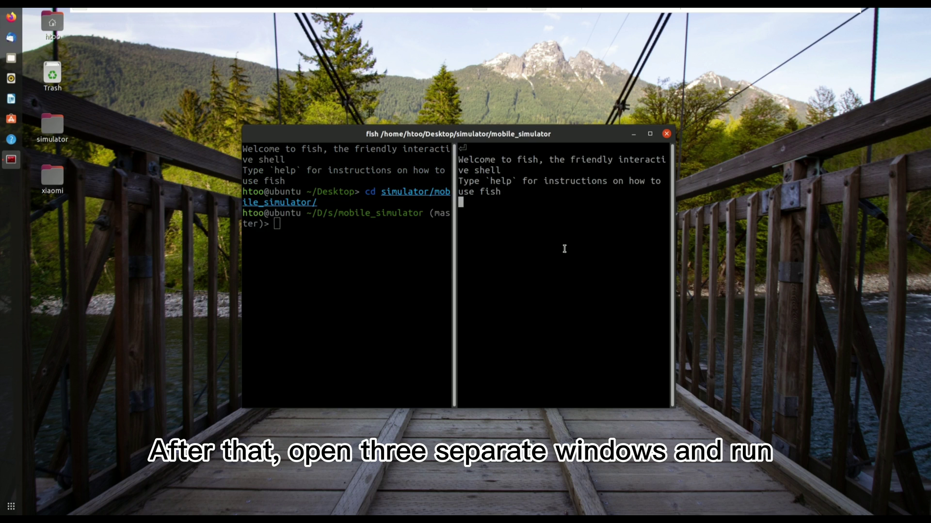
right_click(552, 215)
click(579, 263)
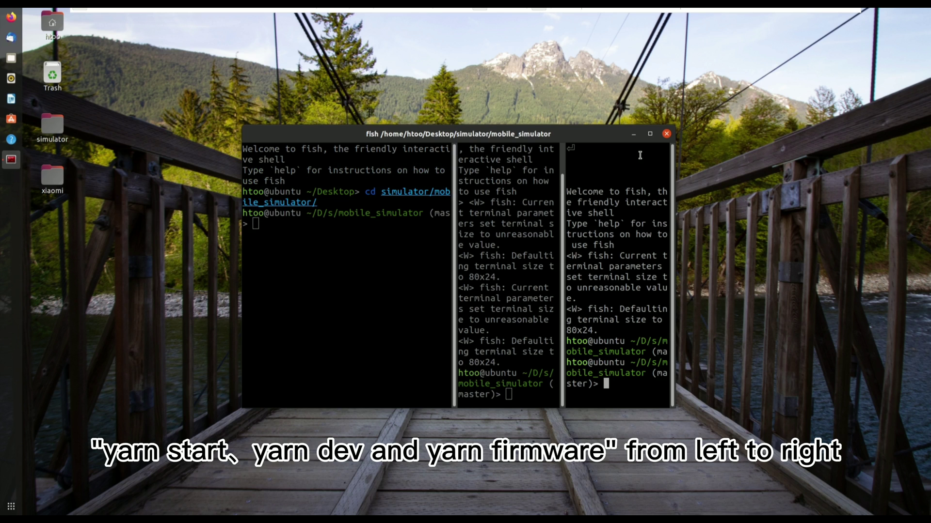
click(649, 134)
Run yarn start, yarn dev and yarn firmware in the left, middle and right panes.
click(276, 66)
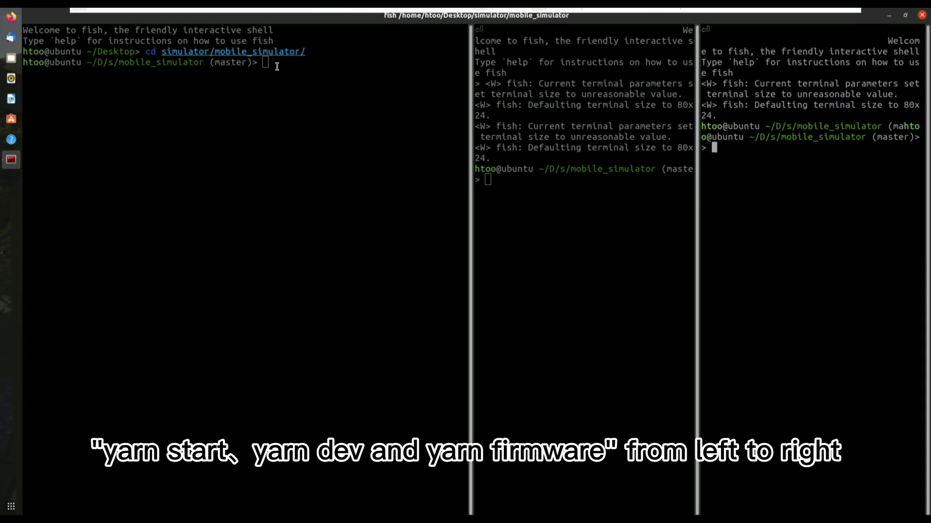
text(yar)
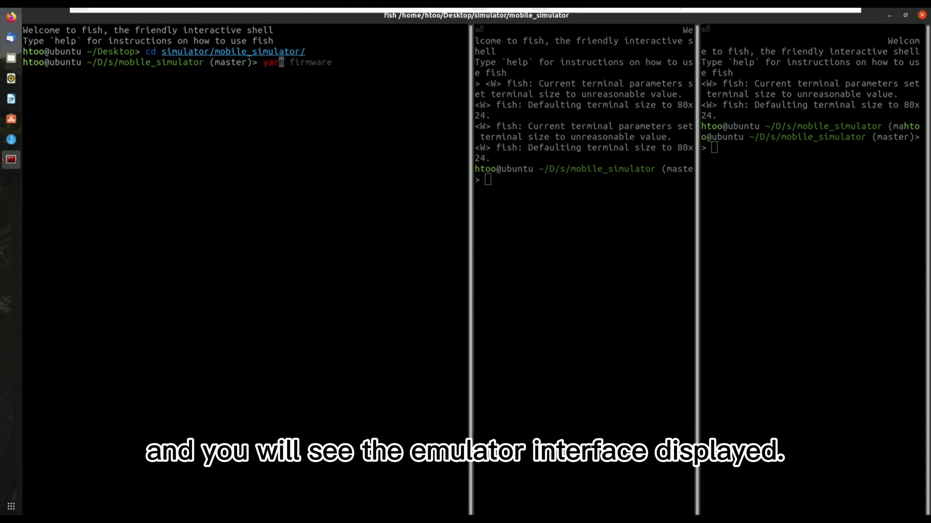
text(n )
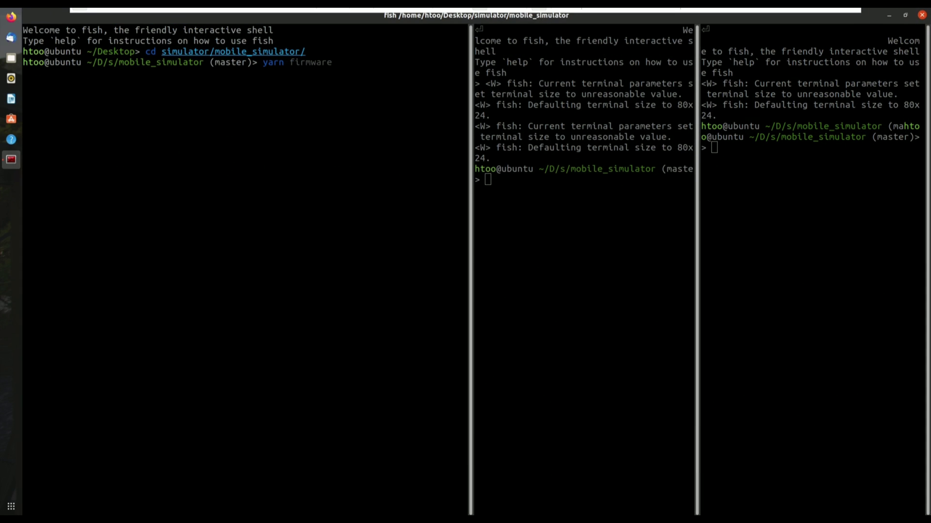
text(start)
key(Return)
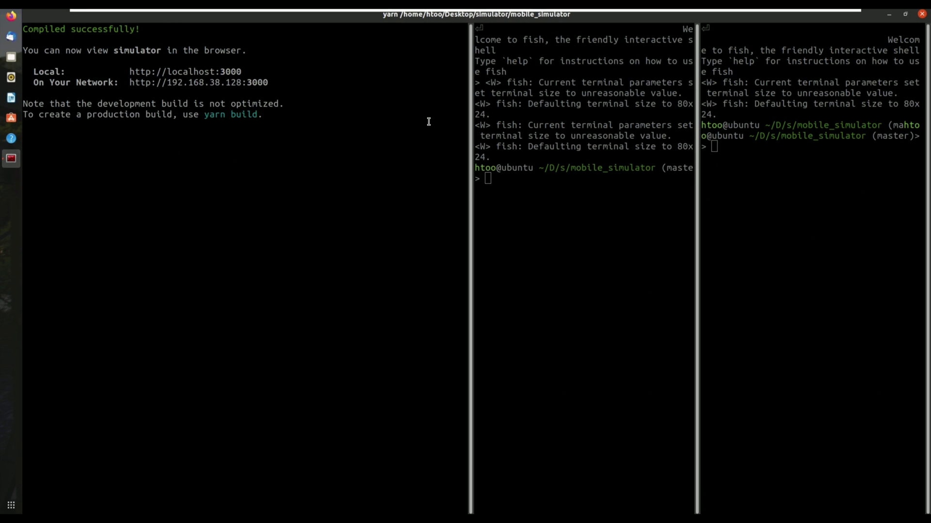
click(513, 175)
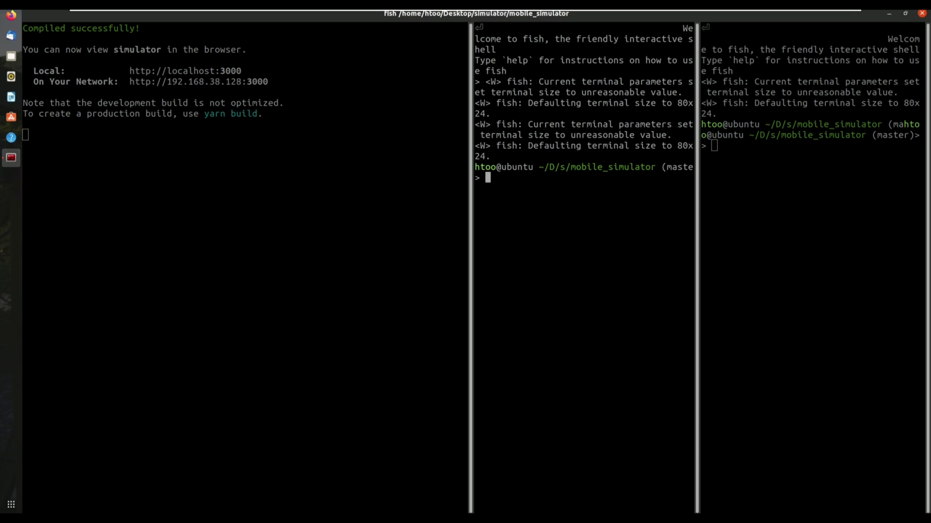
text(yarn)
text( de)
text(v)
key(Return)
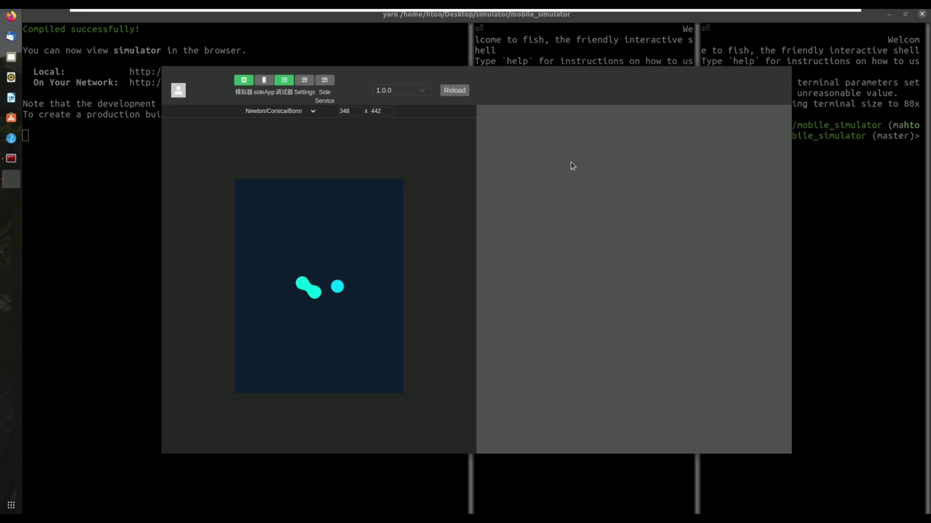
click(837, 184)
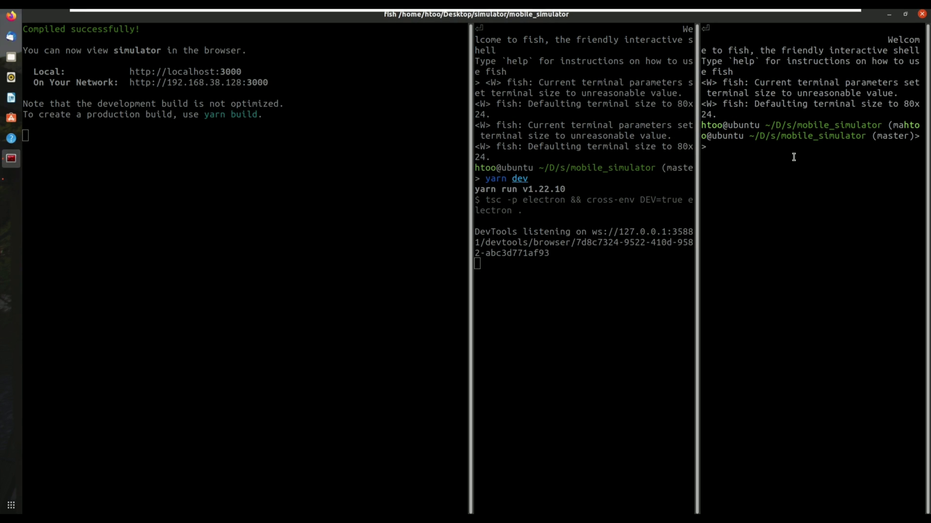
text(yarn )
text(f)
key(Right)
key(Return)
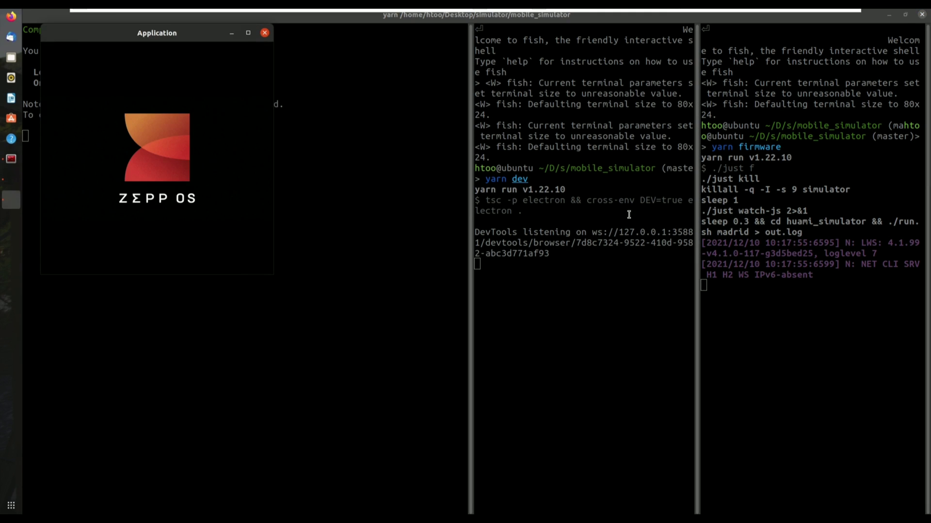
mouse_move(132, 40)
mouse_down()
mouse_move(342, 141)
mouse_move(447, 134)
mouse_up()
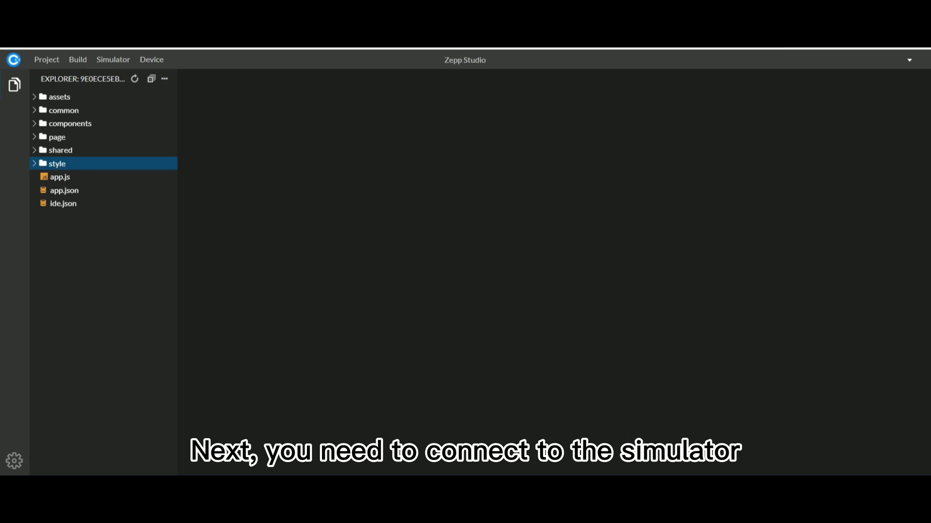
click(126, 62)
click(132, 92)
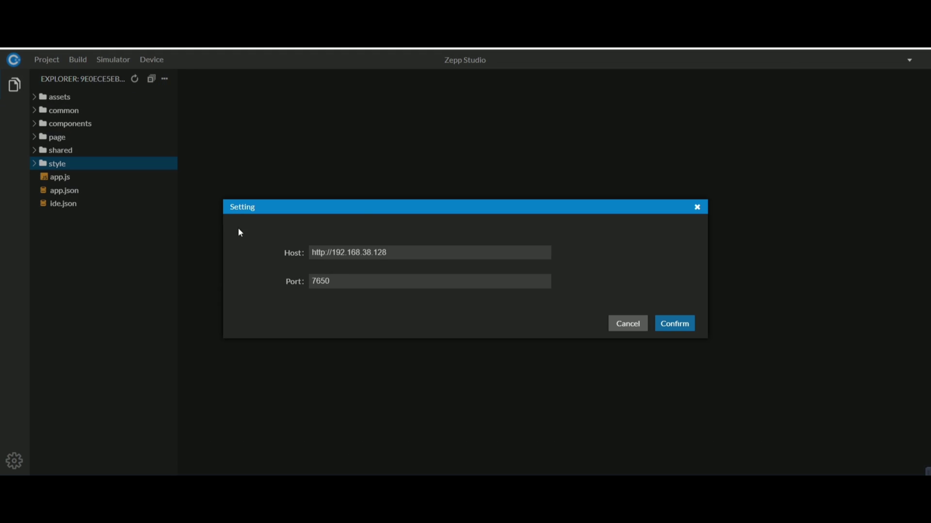
click(675, 328)
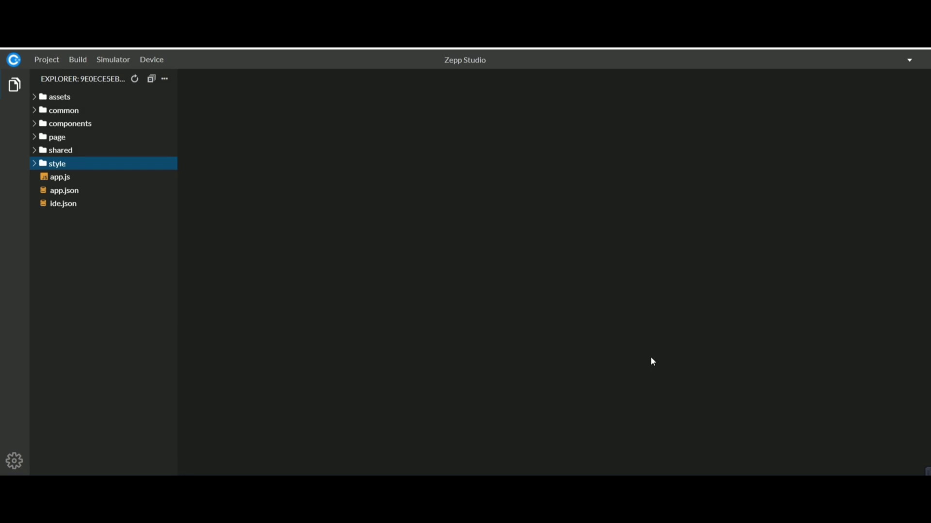
Reconnect to the simulator, then choose the simulator preview.
click(116, 61)
mouse_move(120, 77)
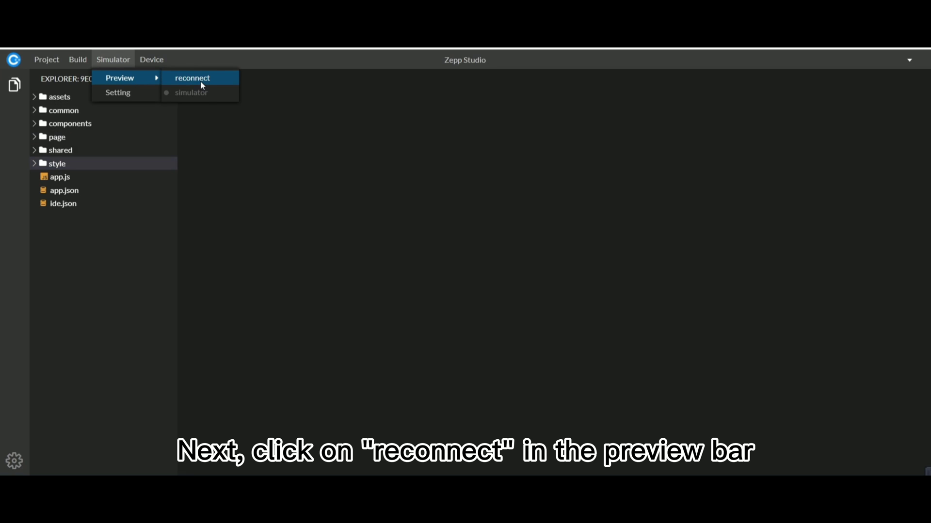
click(201, 81)
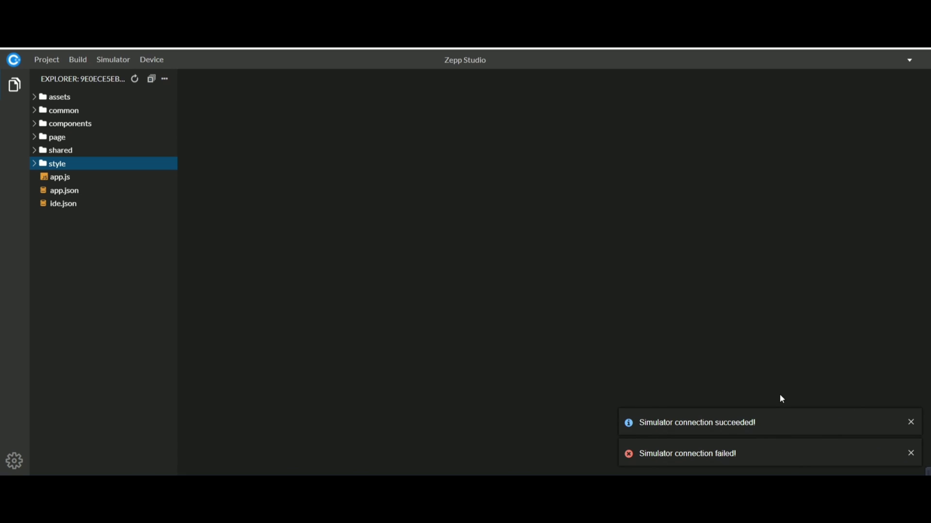
click(120, 60)
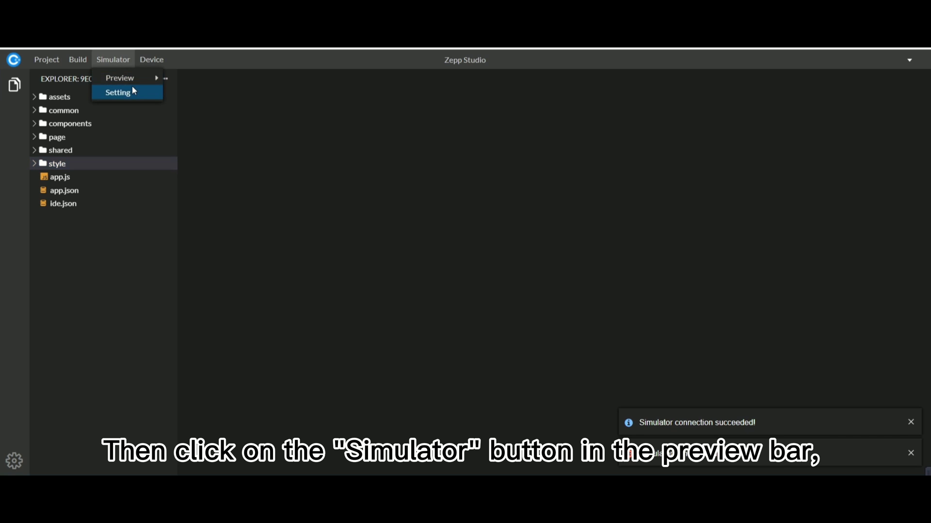
mouse_move(120, 78)
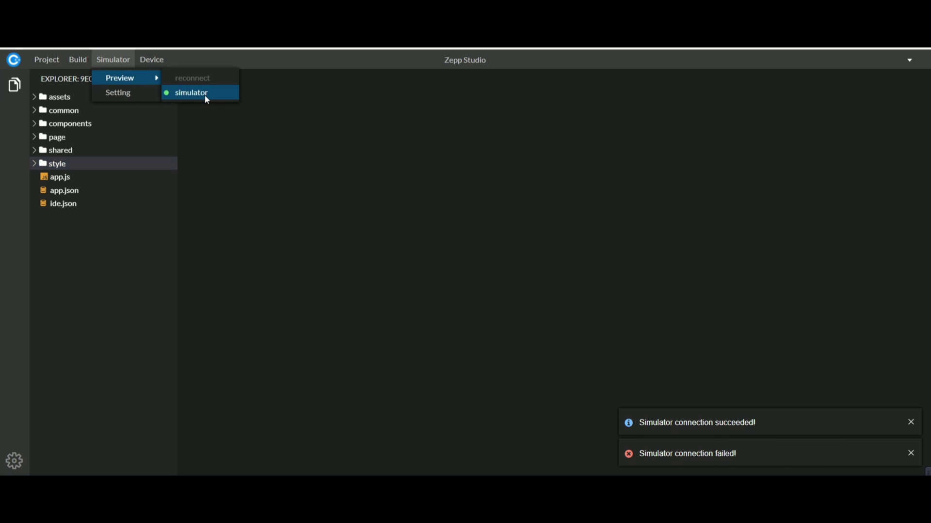
click(204, 95)
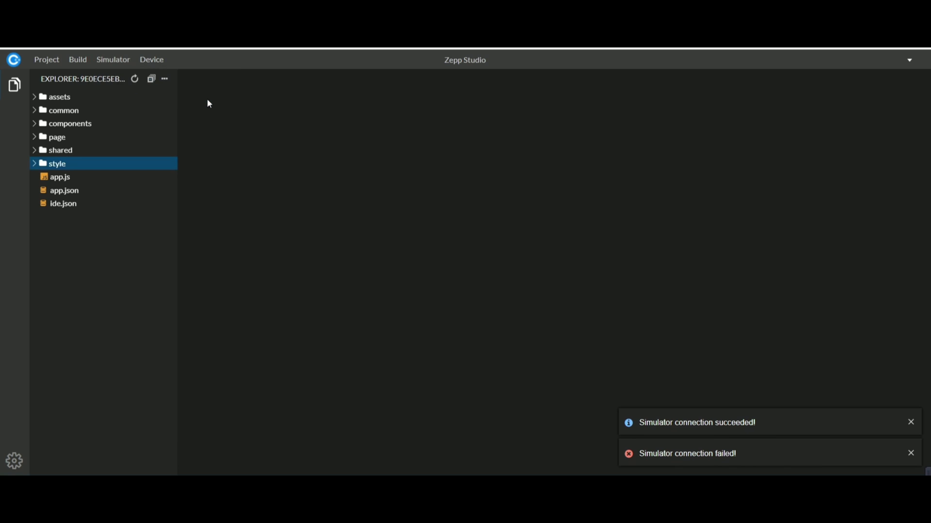
Build the app for the 480x480_r_madrid target package.
click(299, 266)
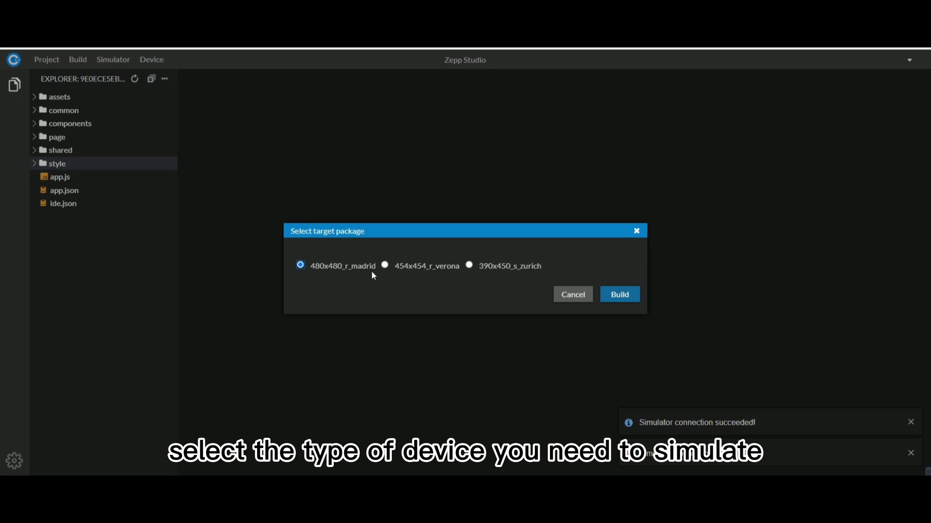
click(385, 266)
click(469, 265)
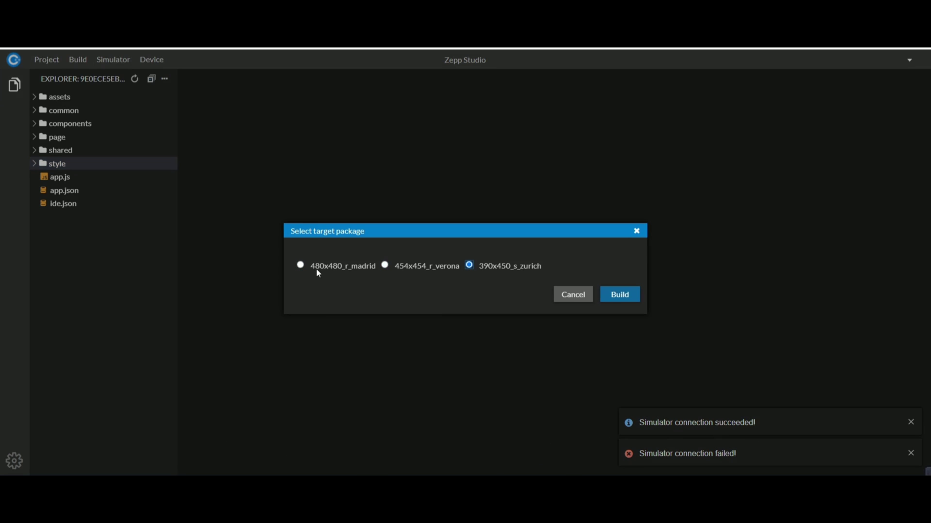
click(607, 304)
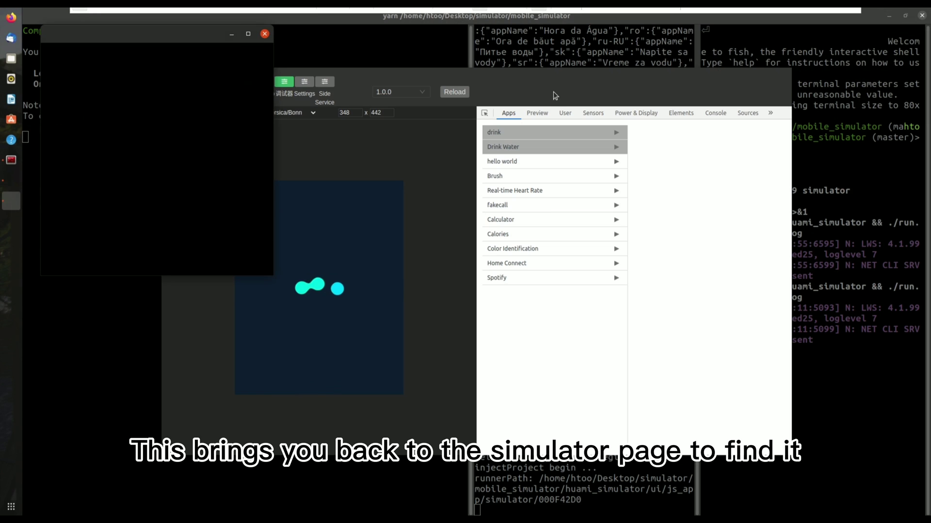
Launch Water Time on the watch simulator and log 250 ml, leaving 1750 ml remaining.
mouse_move(184, 35)
mouse_down()
mouse_move(305, 97)
mouse_move(480, 108)
mouse_up()
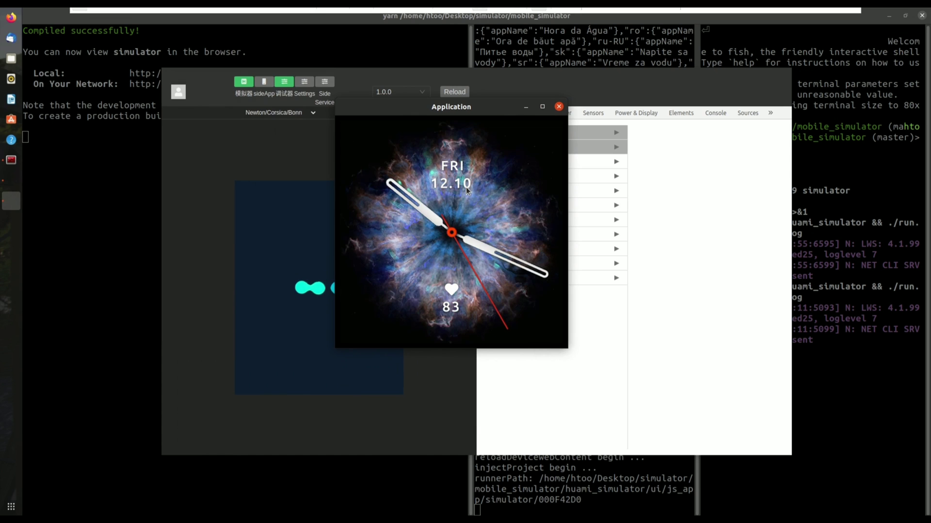
click(466, 187)
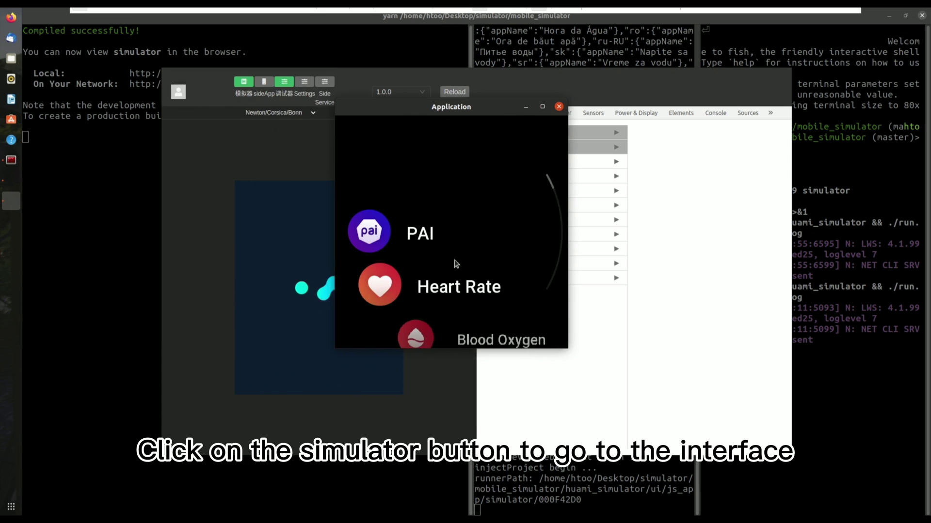
drag(466, 187, 432, 133)
scroll(433, 133, down, 3)
scroll(440, 158, down, 3)
scroll(446, 182, down, 3)
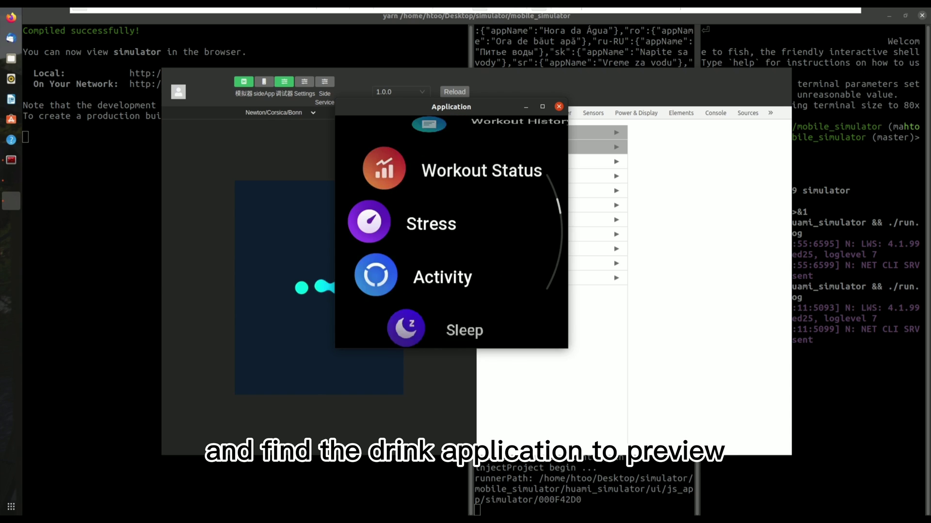
scroll(452, 206, down, 3)
click(452, 219)
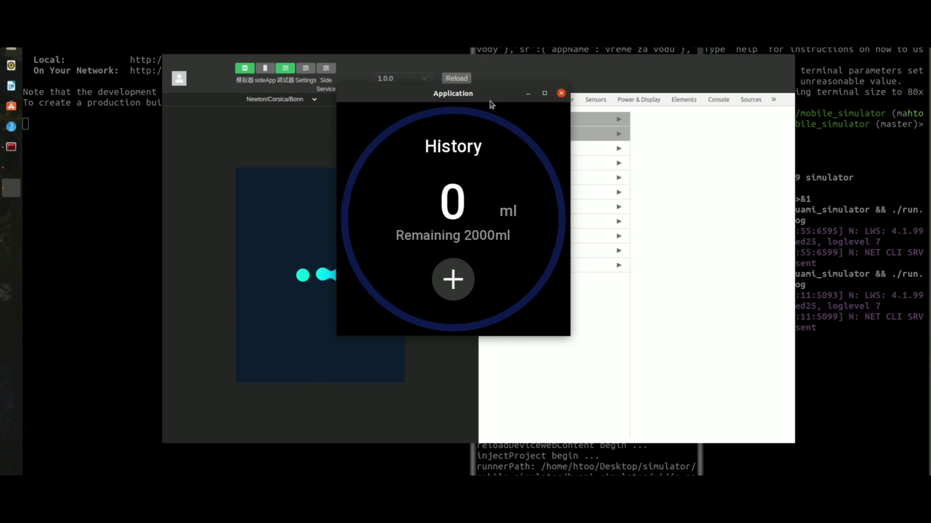
drag(491, 96, 516, 128)
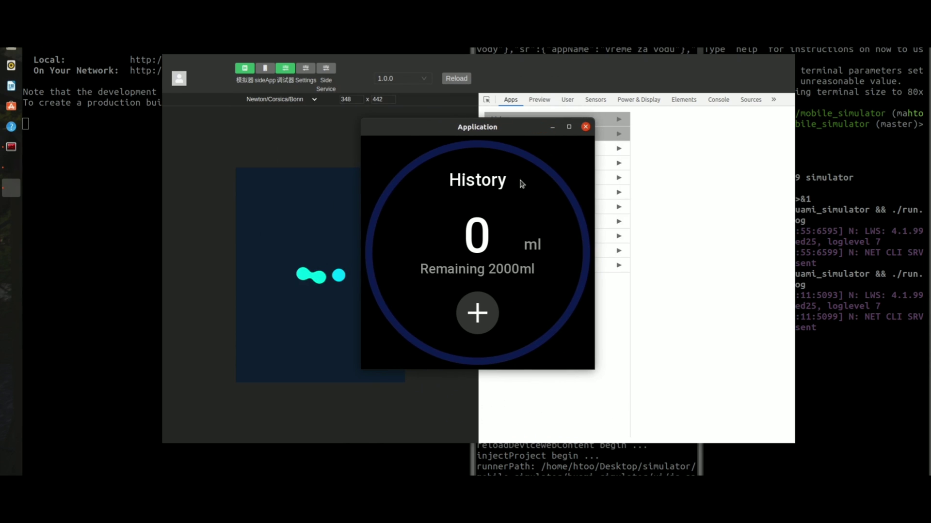
click(478, 316)
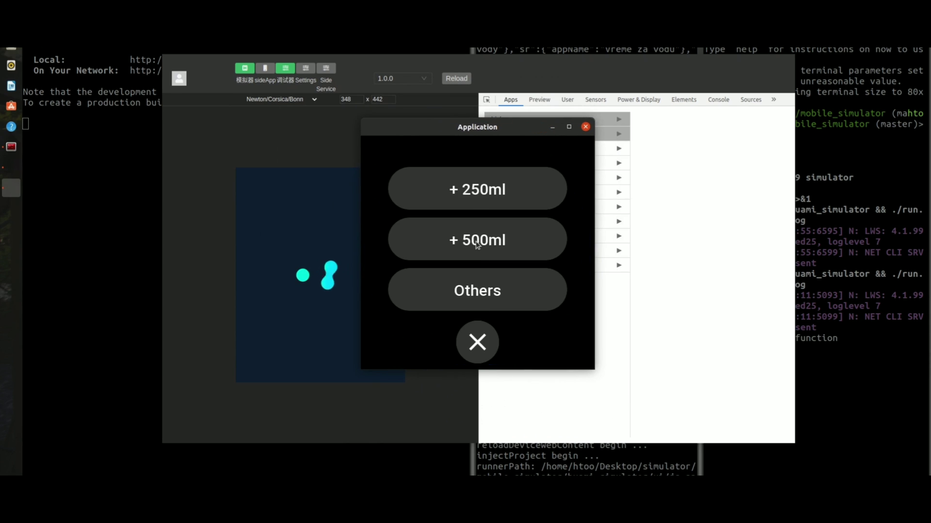
click(479, 191)
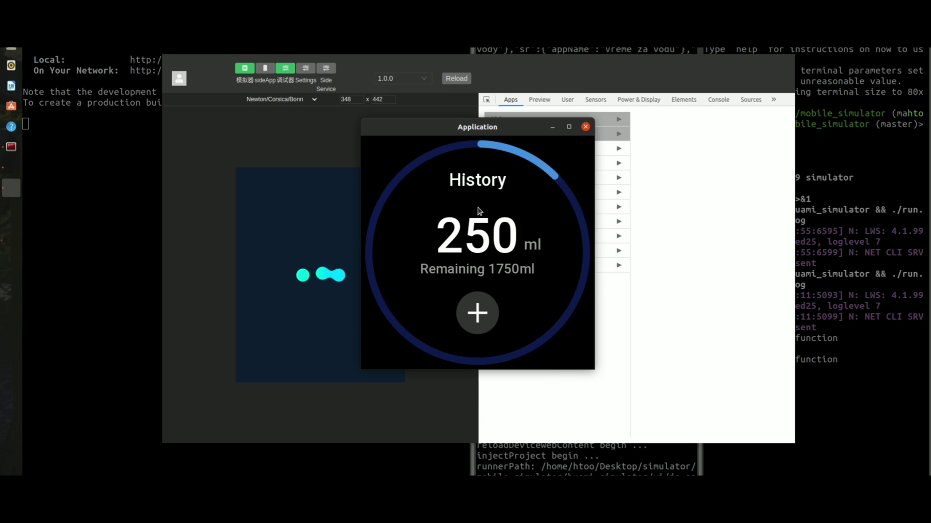
mouse_move(506, 130)
mouse_down()
mouse_move(539, 121)
mouse_move(497, 120)
mouse_up()
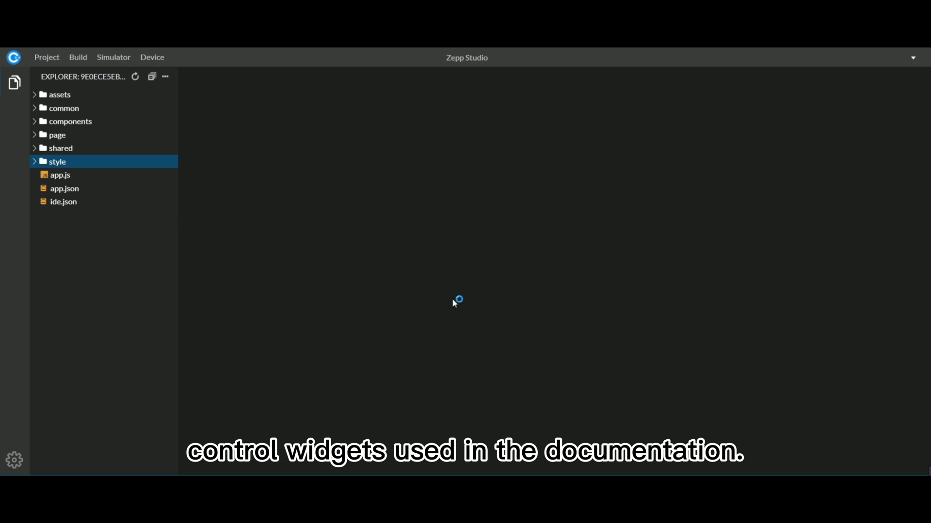
click(91, 168)
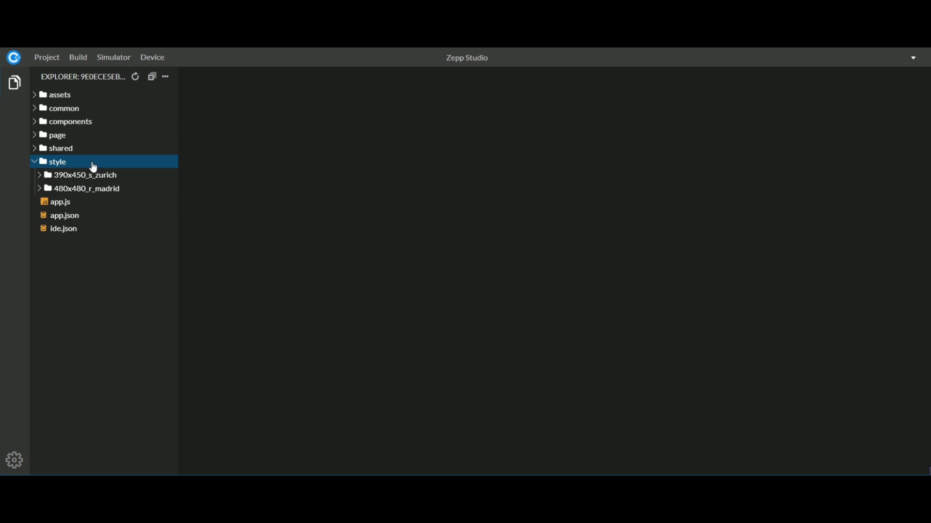
click(95, 191)
click(86, 216)
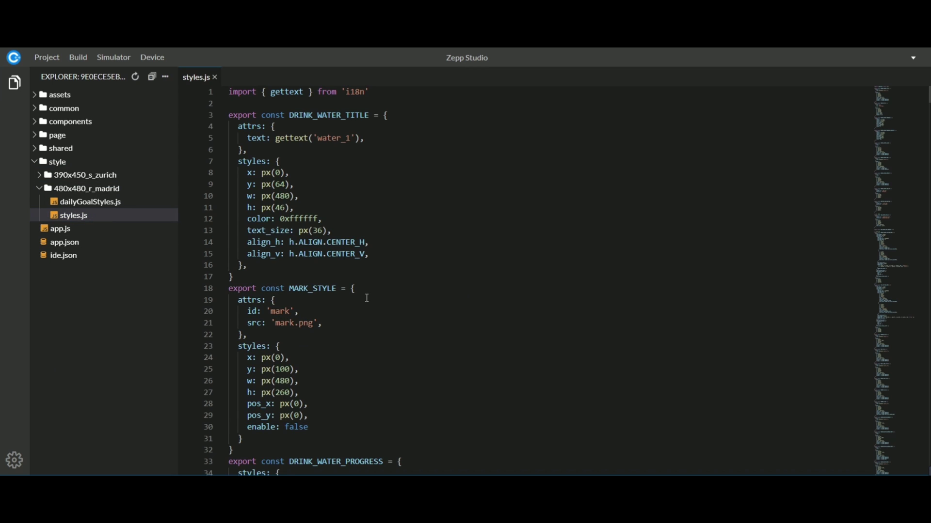
scroll(367, 298, down, 2)
scroll(366, 297, down, 2)
scroll(366, 298, down, 2)
click(361, 267)
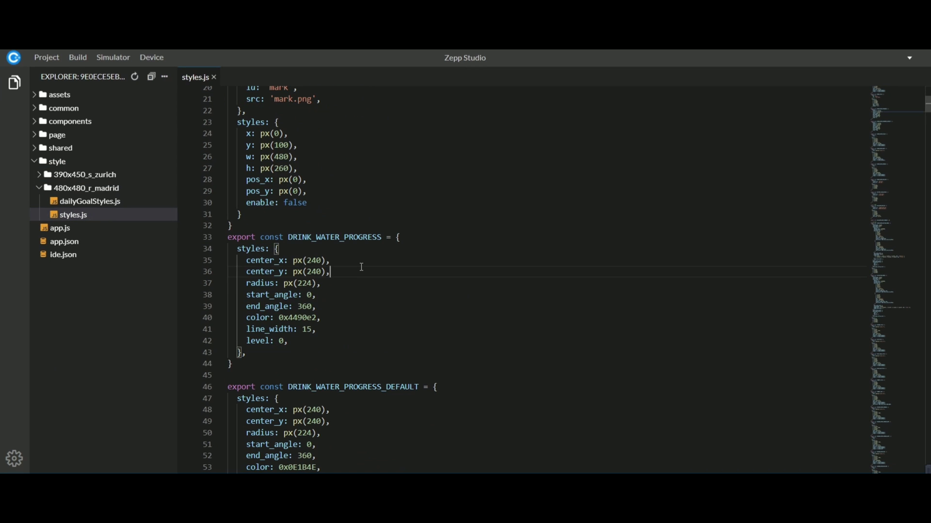
scroll(385, 319, down, 2)
click(385, 322)
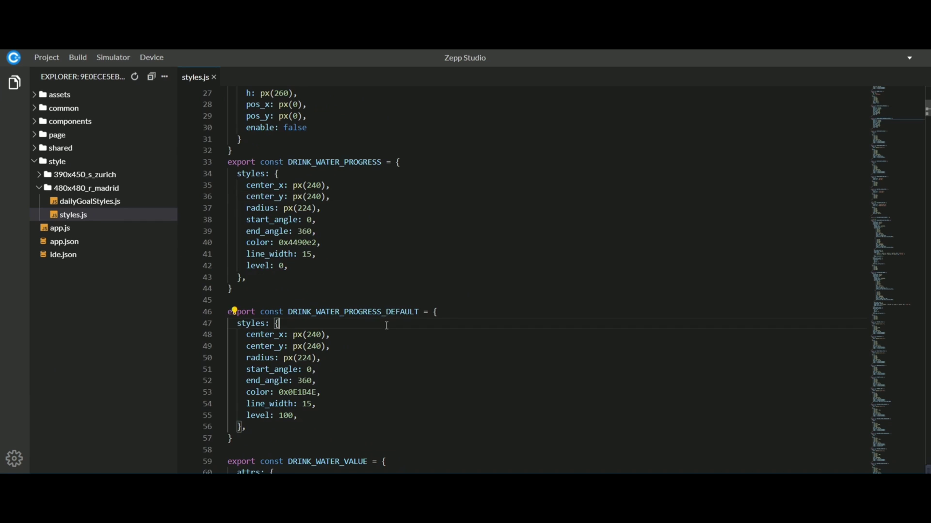
scroll(384, 323, down, 2)
scroll(389, 330, down, 1)
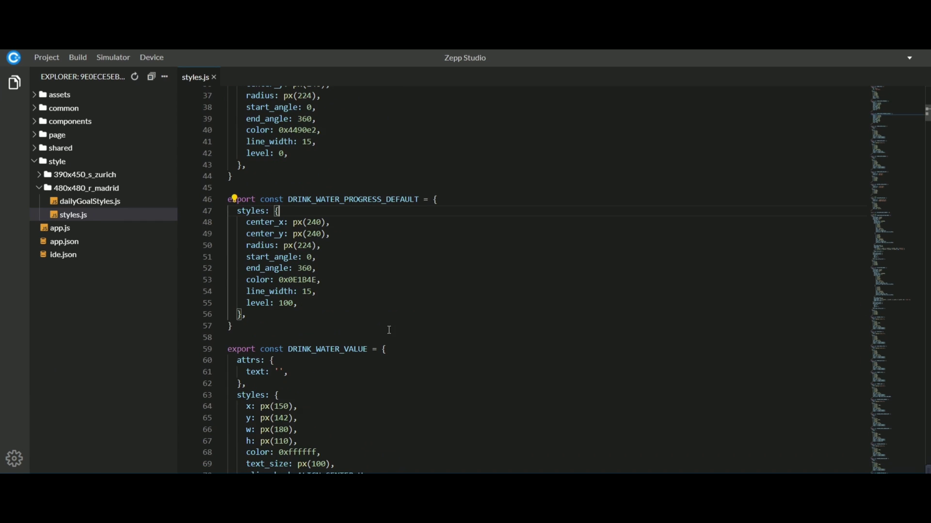
scroll(388, 331, down, 2)
scroll(389, 330, down, 1)
scroll(388, 330, down, 1)
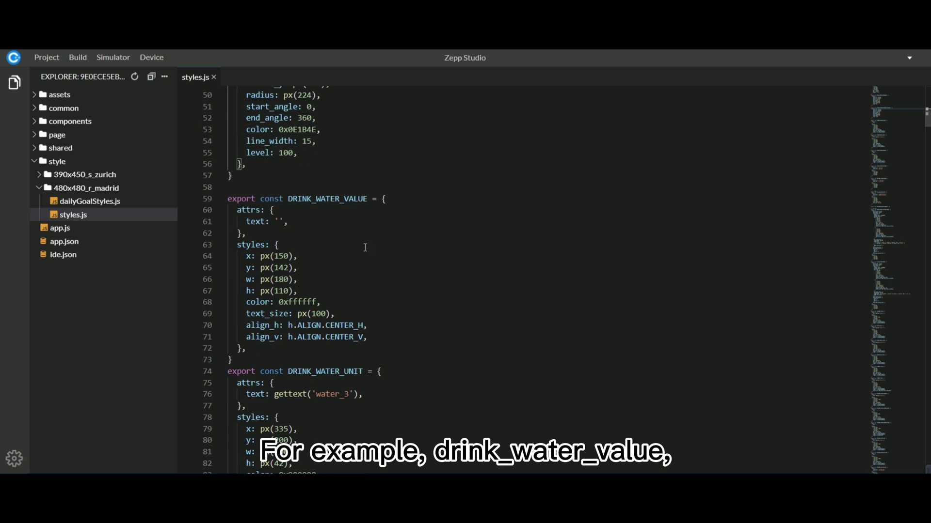
click(370, 218)
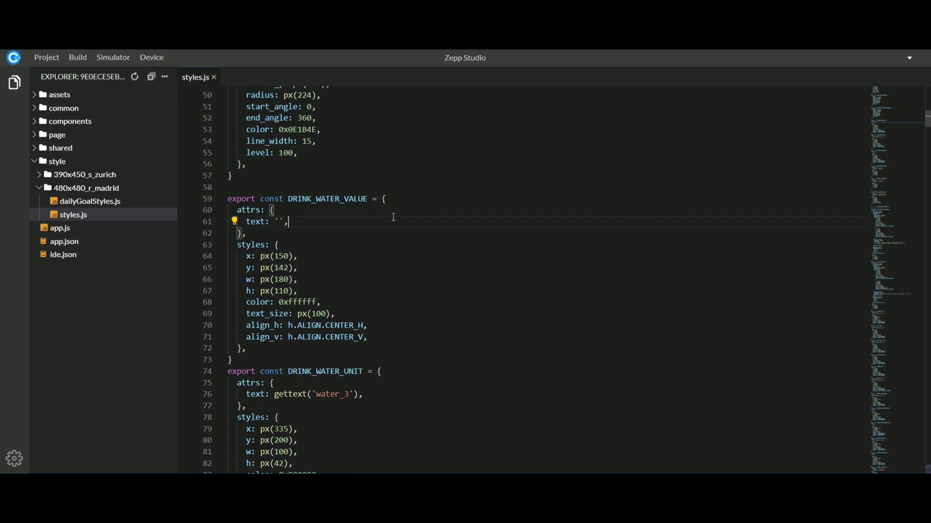
click(383, 251)
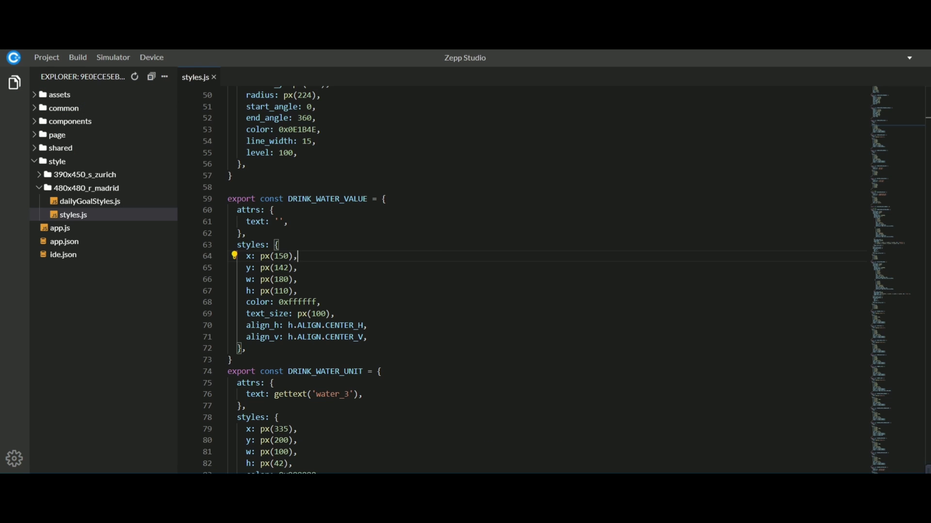
scroll(416, 273, down, 2)
scroll(416, 277, down, 3)
scroll(416, 279, down, 1)
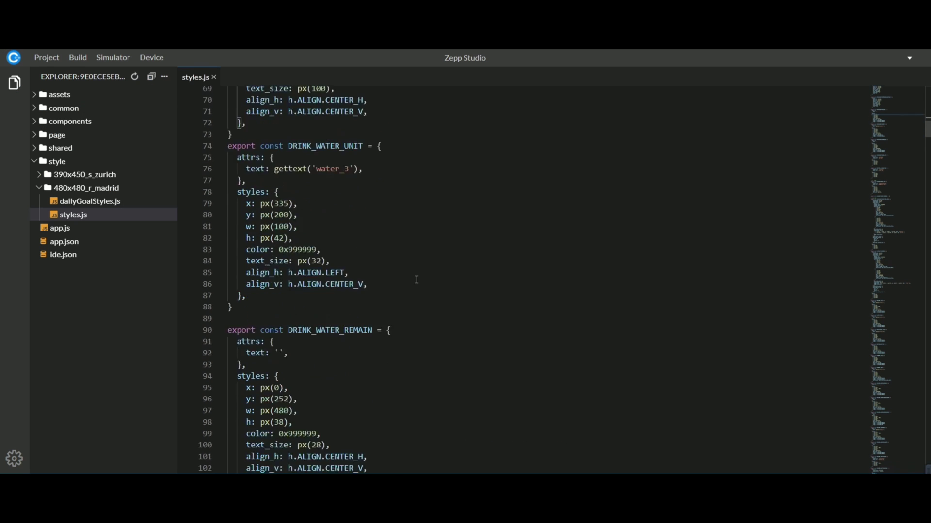
scroll(416, 279, down, 5)
scroll(416, 280, down, 2)
click(393, 292)
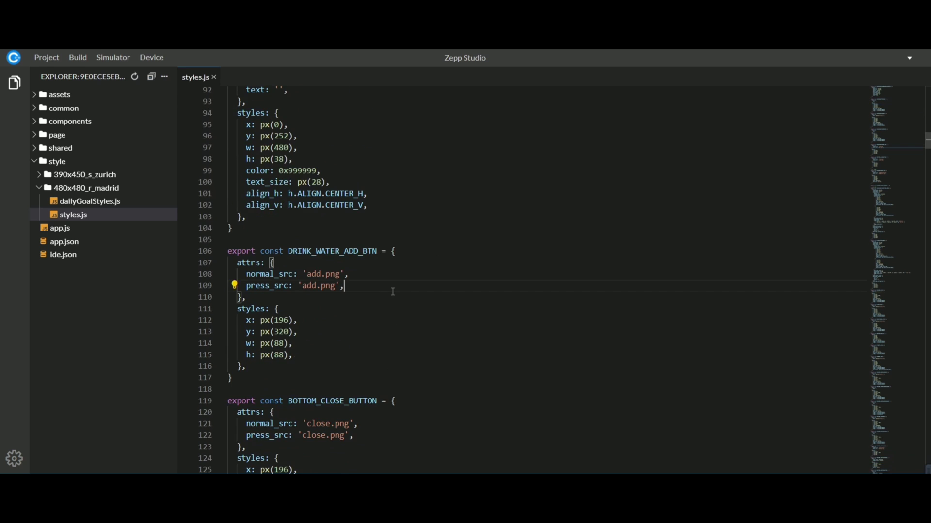
scroll(393, 291, down, 3)
click(394, 312)
scroll(394, 313, up, 2)
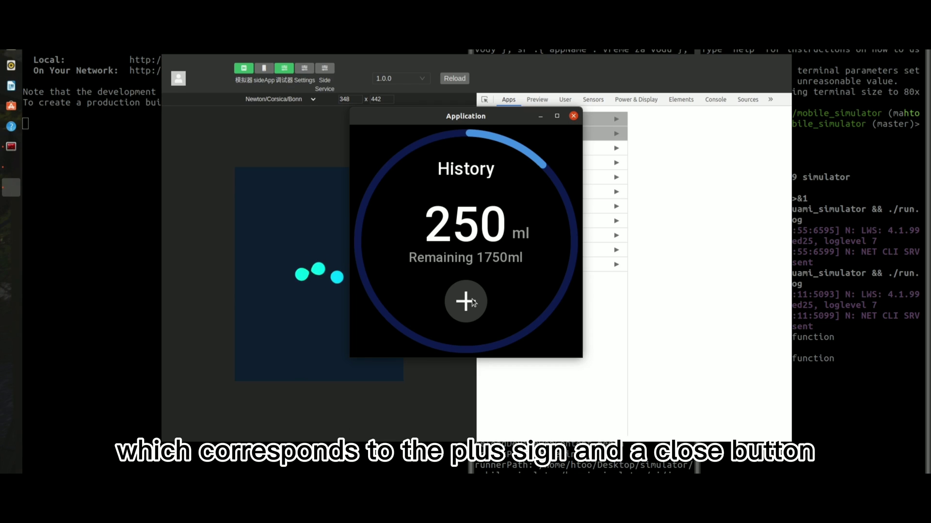
click(471, 303)
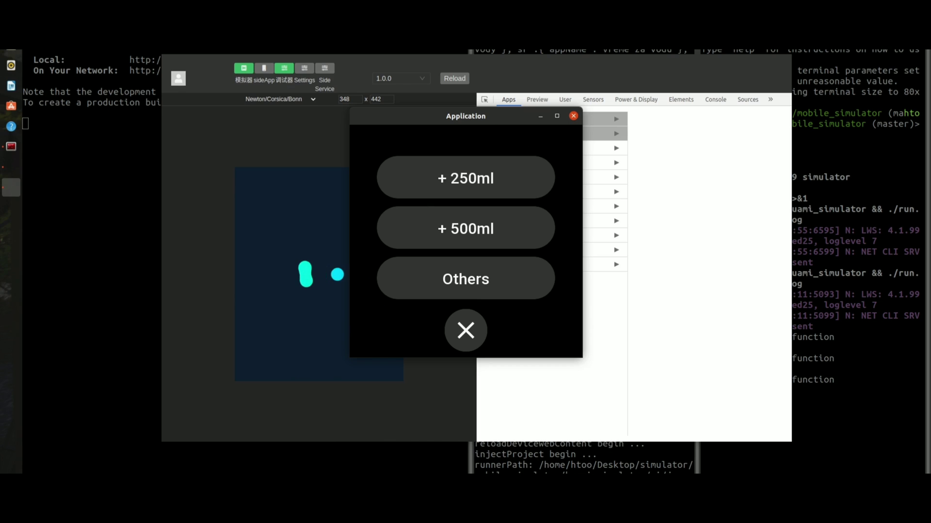
click(500, 153)
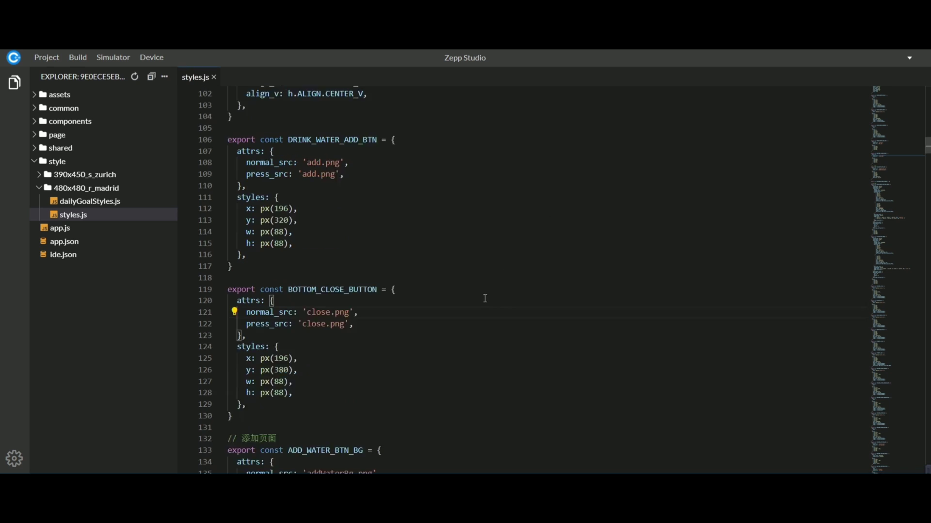
scroll(484, 298, down, 5)
click(437, 258)
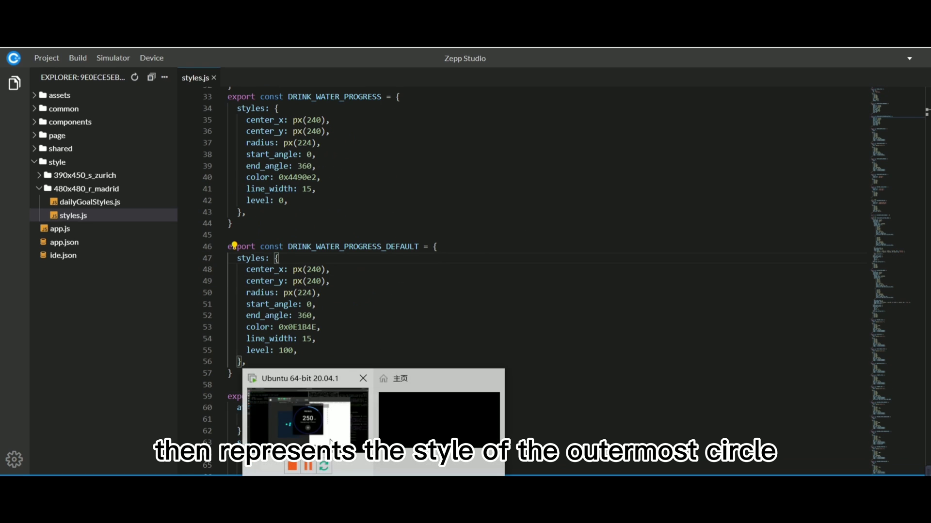
click(288, 425)
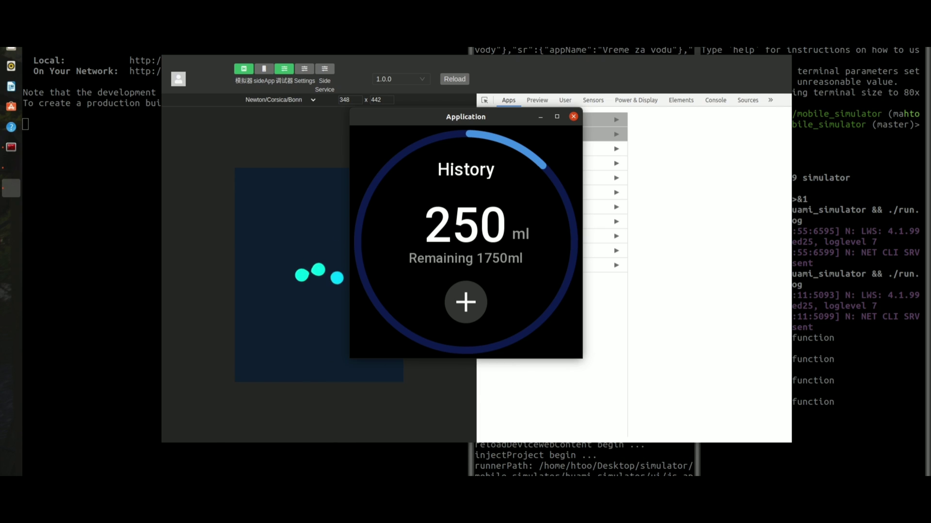
scroll(395, 273, down, 2)
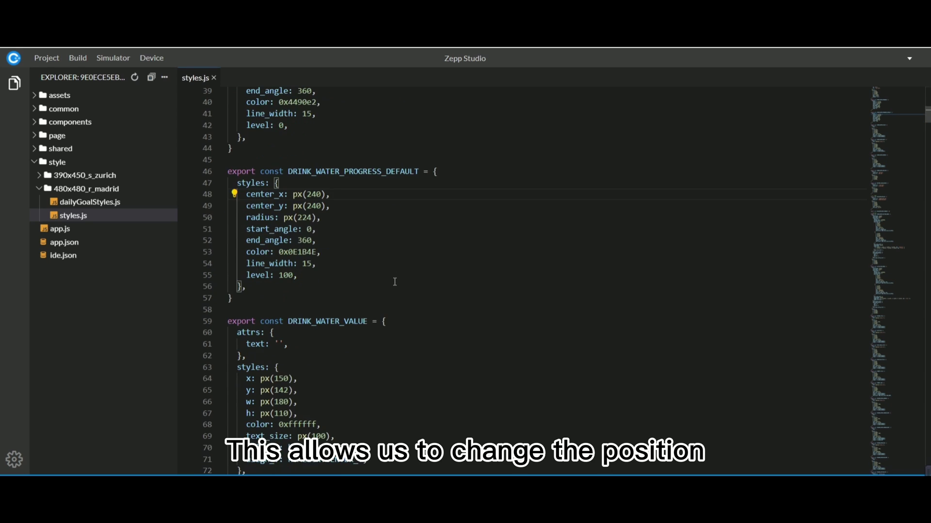
scroll(386, 291, down, 3)
click(349, 264)
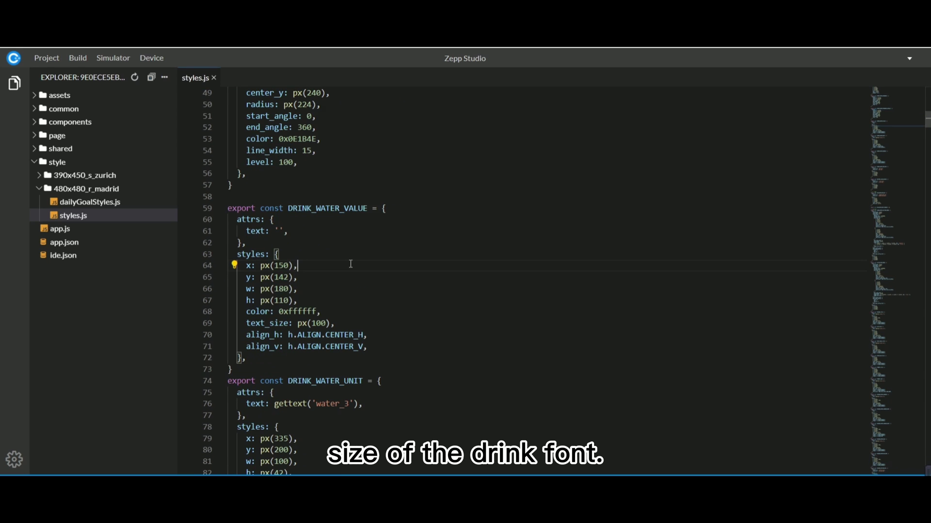
text(//150)
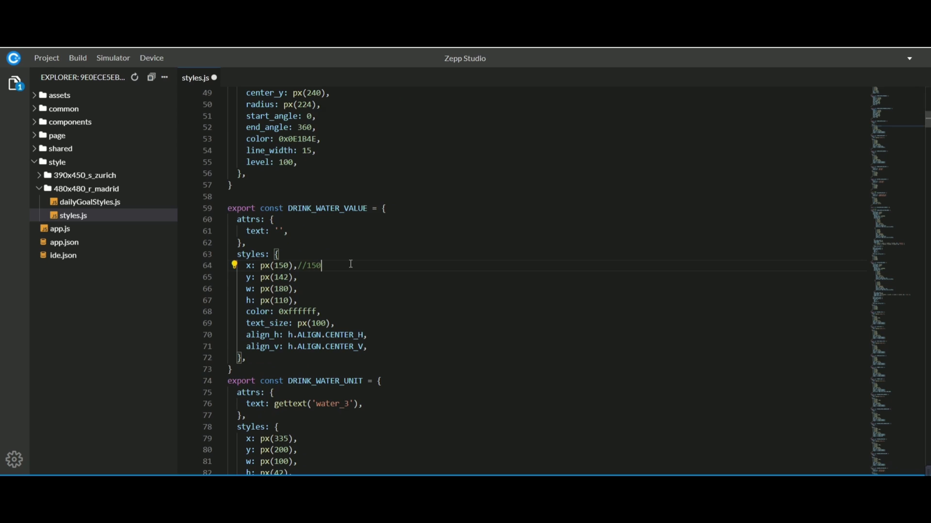
In styles.js, change the drink value x from 150 to 50 and the add button x from 196 to 96.
click(278, 267)
key(BackSpace)
scroll(325, 286, down, 6)
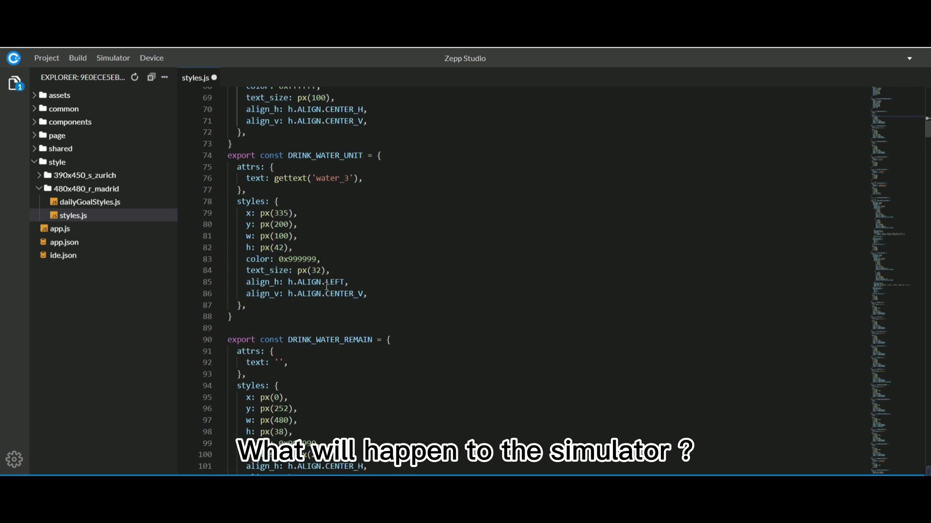
scroll(326, 286, down, 4)
scroll(337, 303, down, 2)
click(315, 365)
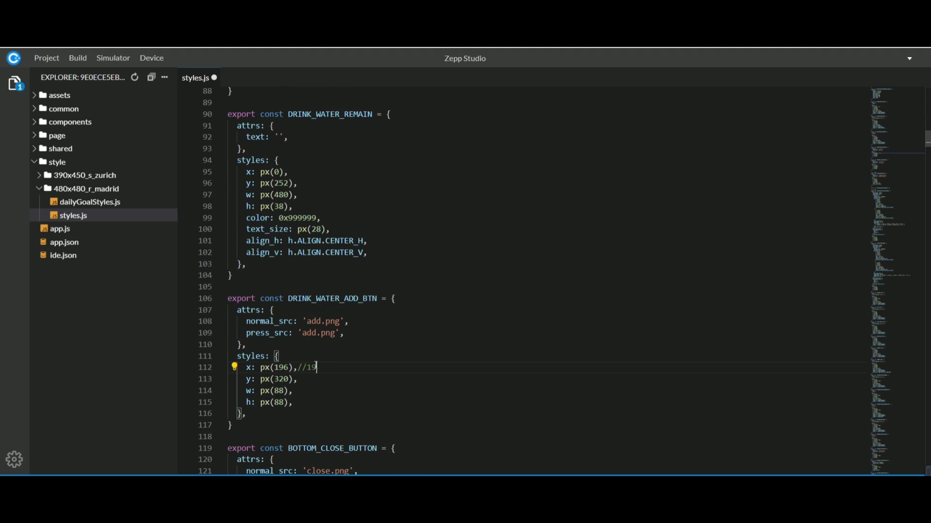
text(6)
click(280, 367)
key(BackSpace)
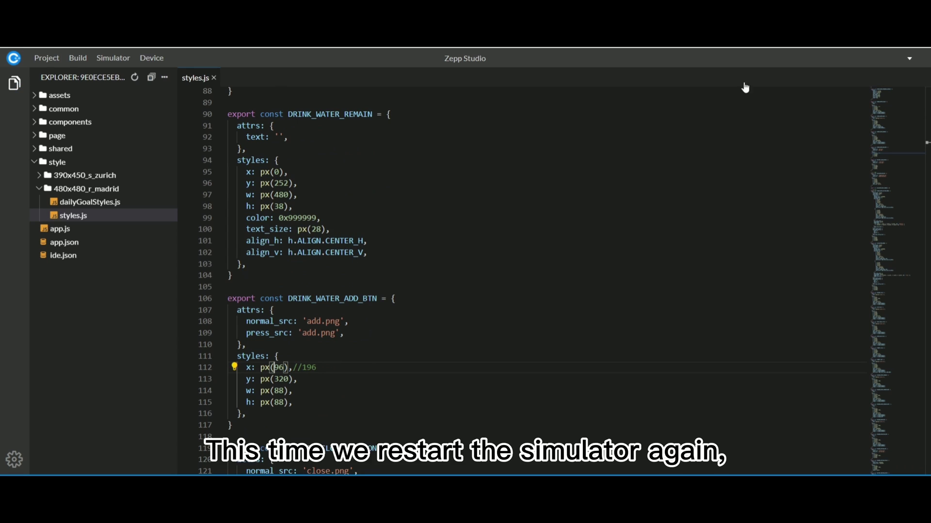
Start a simulator preview build of the 480x480_r_madrid package.
click(102, 58)
mouse_move(119, 76)
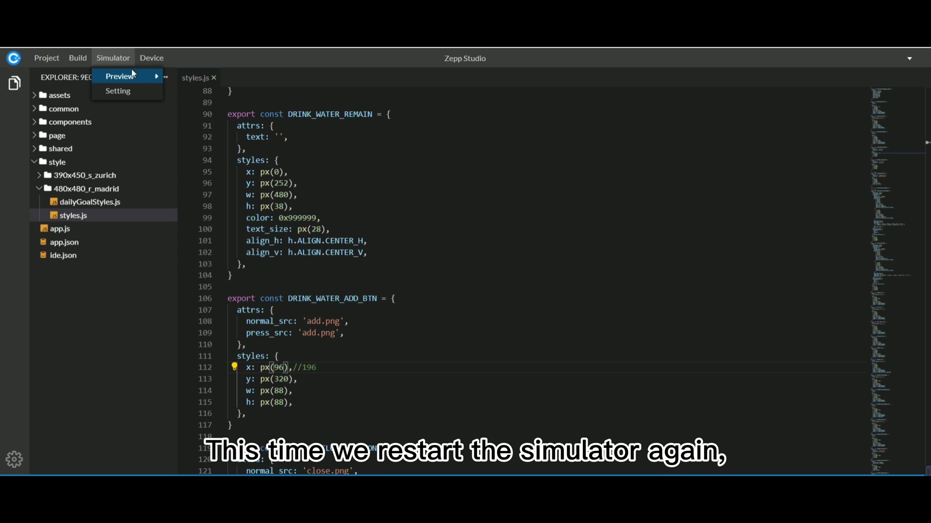
click(187, 92)
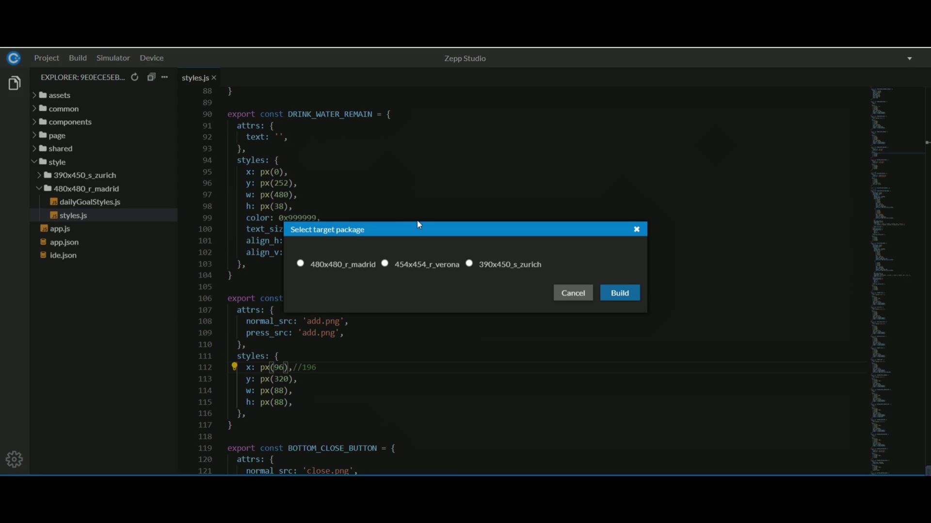
click(301, 264)
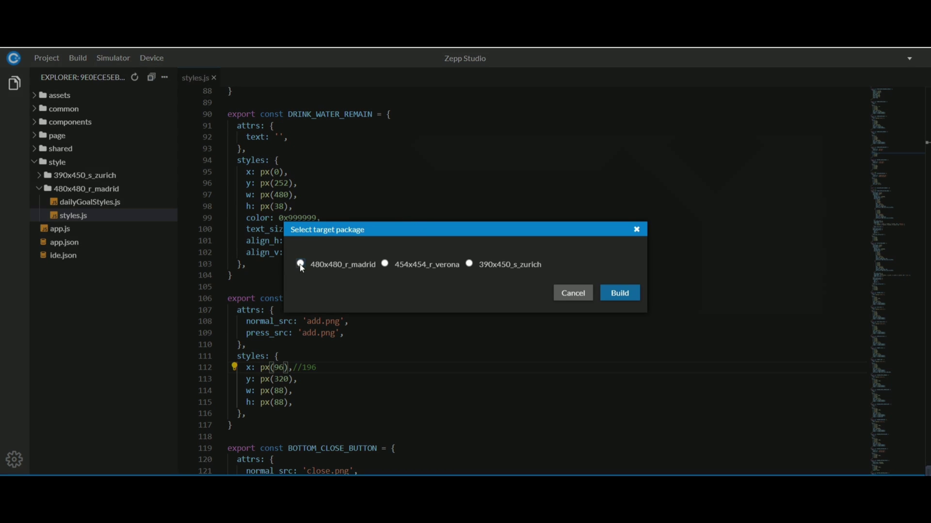
click(618, 294)
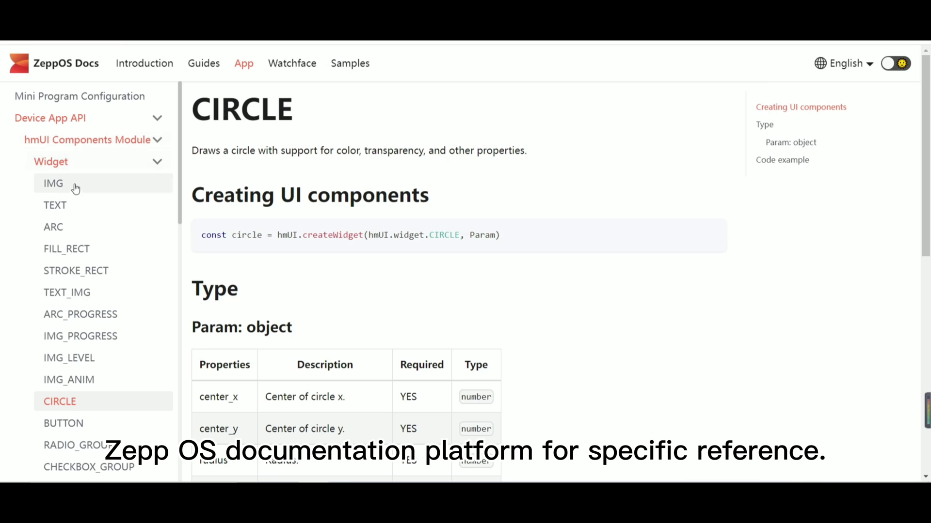
Browse the IMG, TEXT, FILL_RECT, STROKE_RECT, TEXT_IMG, ARC_PROGRESS, HISTOGRAM and DIALOG pages, ending on IMG_ANIM.
click(74, 189)
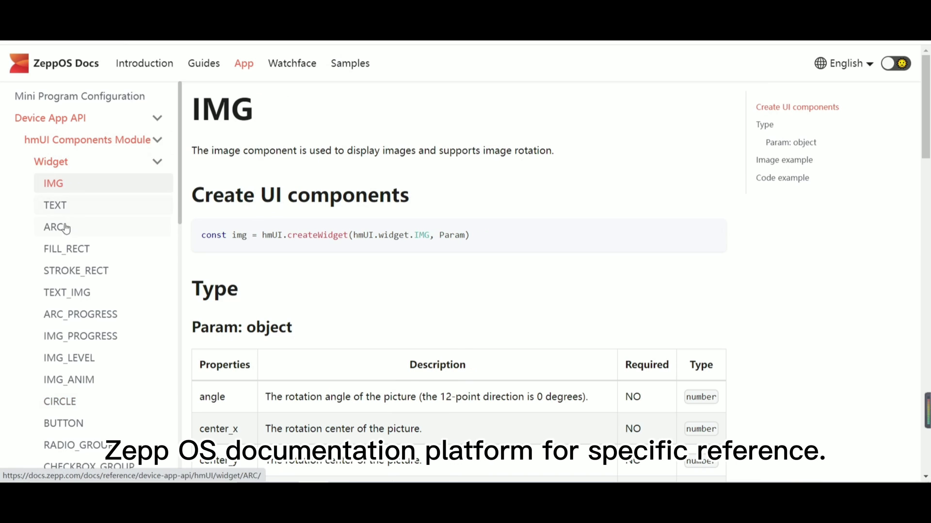
click(66, 208)
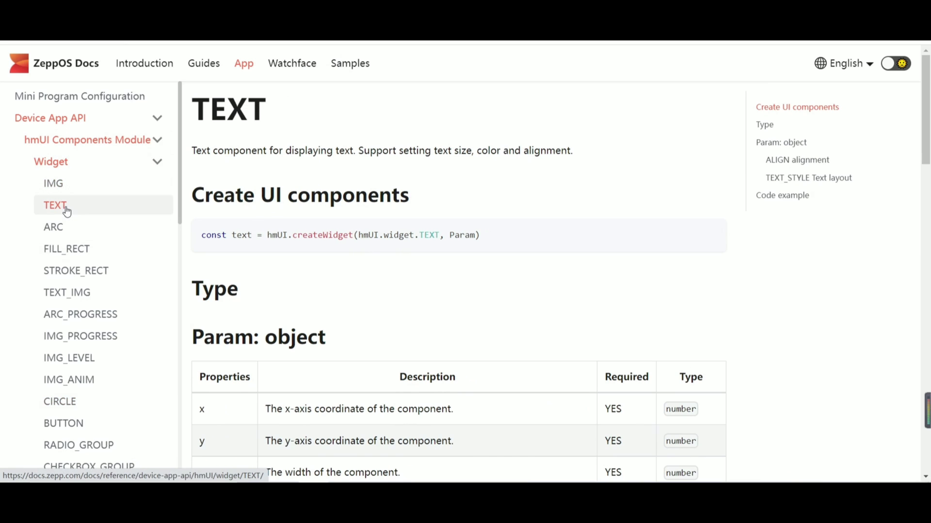
click(68, 252)
click(69, 275)
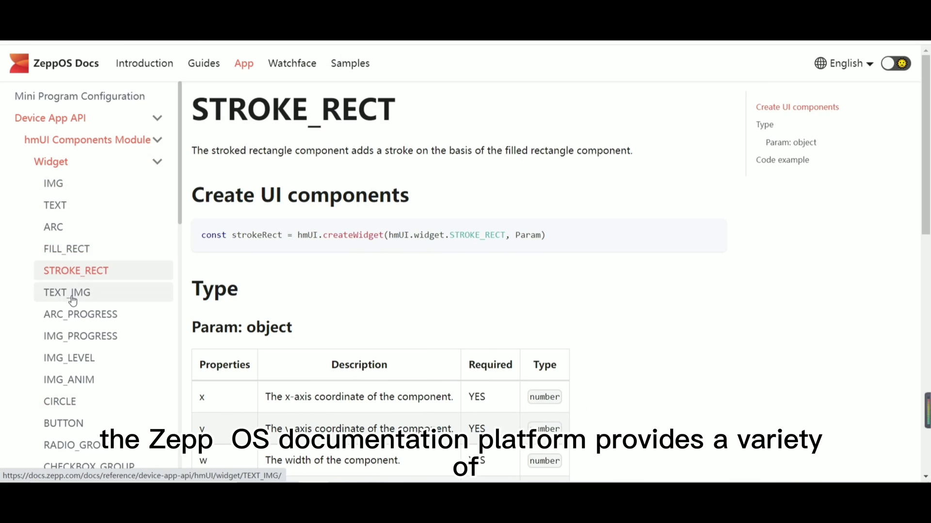
click(73, 295)
click(77, 317)
scroll(78, 321, down, 2)
scroll(78, 291, down, 3)
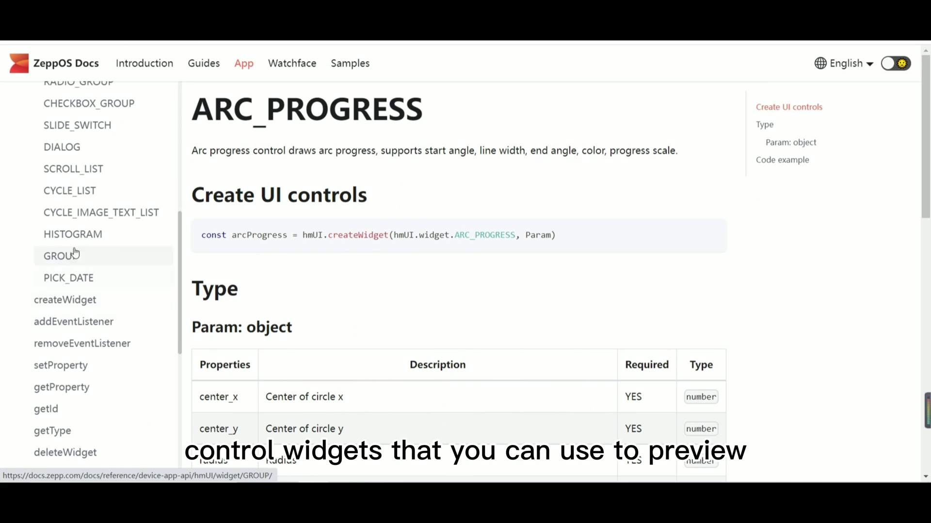
click(79, 235)
scroll(80, 218, up, 1)
click(79, 210)
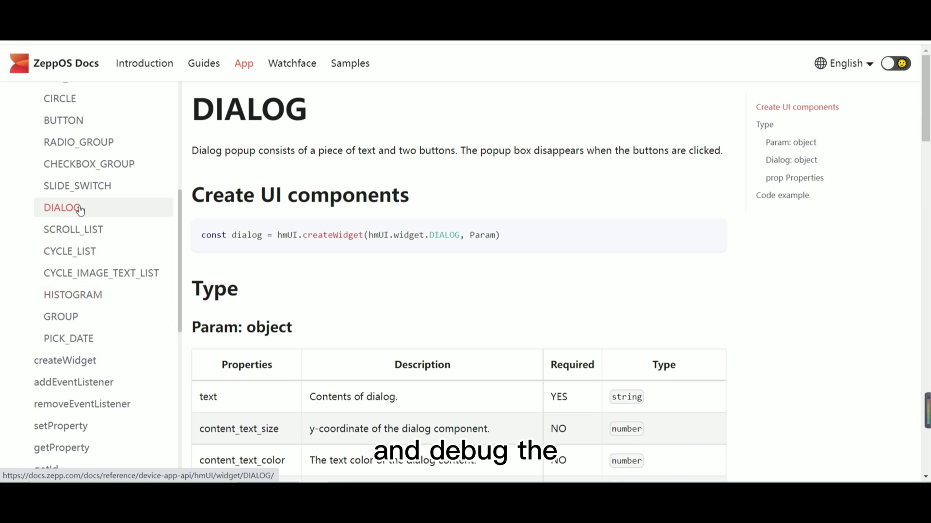
scroll(80, 209, up, 2)
click(82, 208)
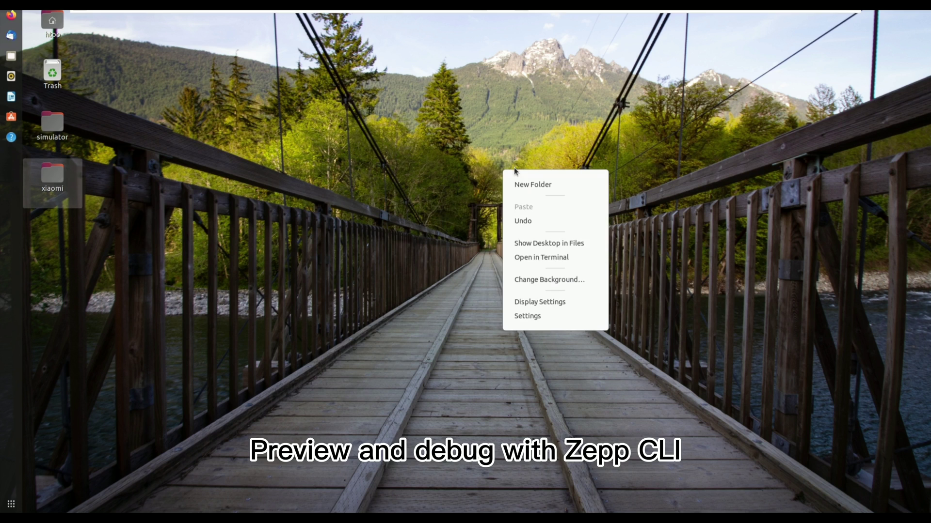
Open a desktop terminal, move into simulator/device_simulator/src/drink and run zeus login.
click(536, 255)
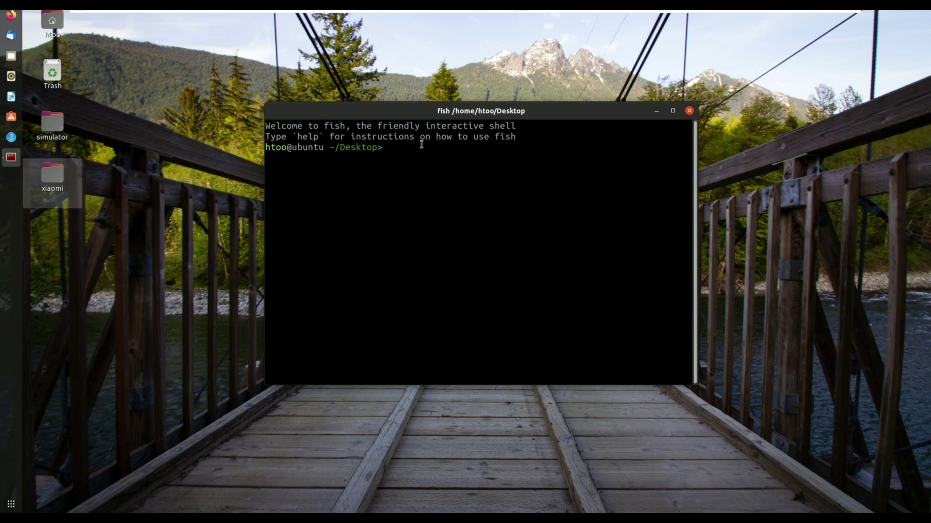
text(cd)
key(Right)
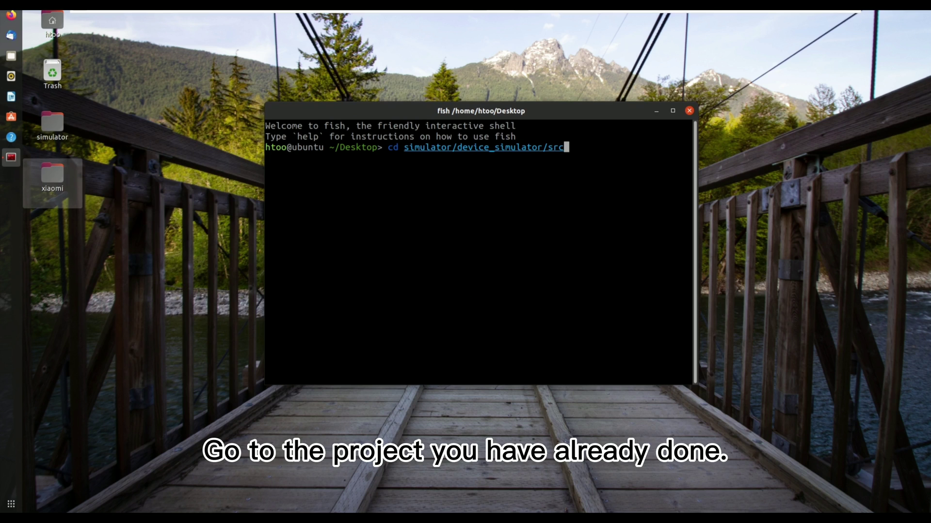
key(Return)
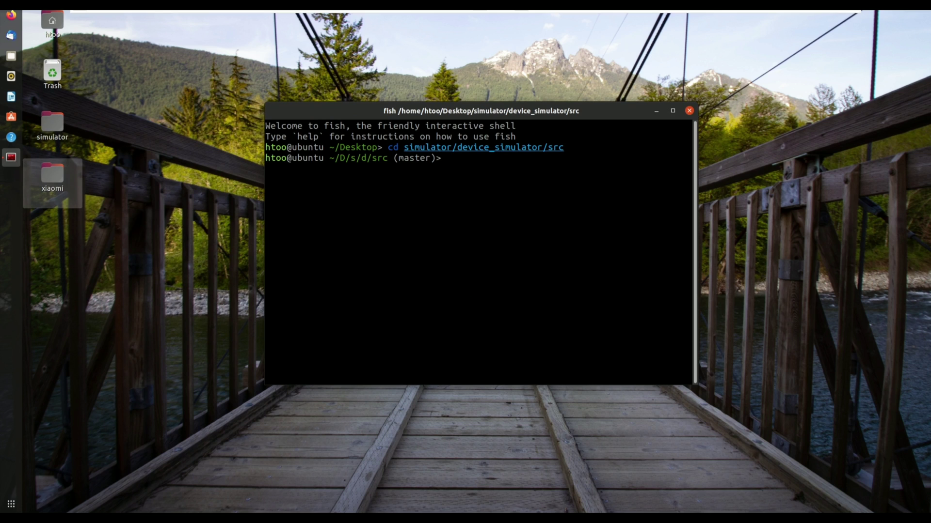
text(cd)
key(Right)
key(Return)
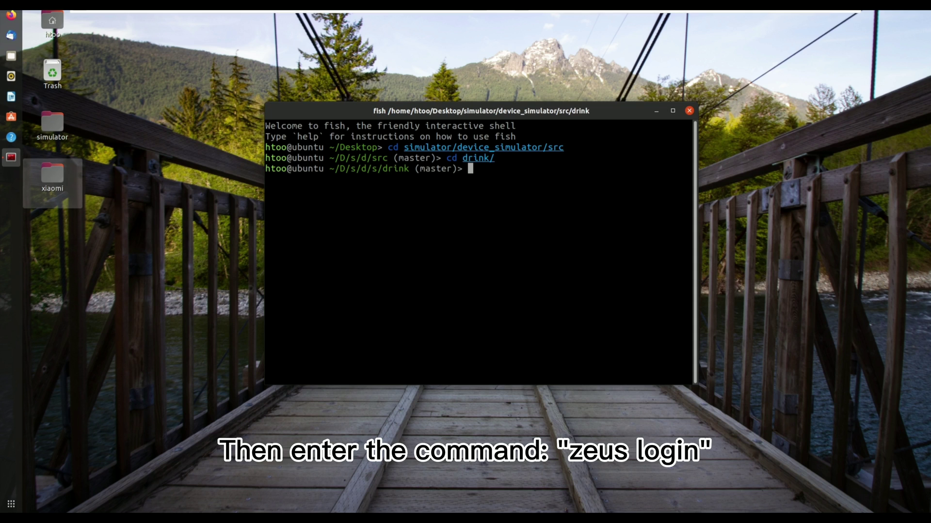
text(zeus )
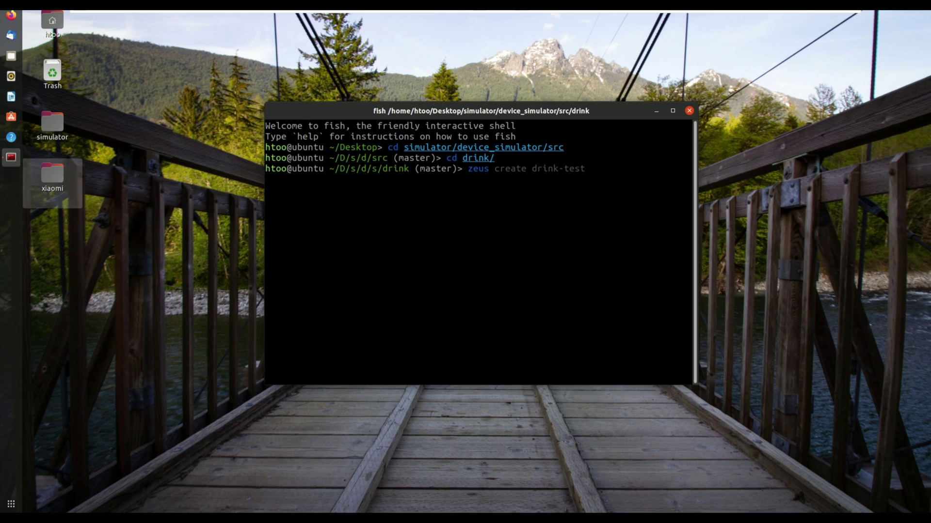
text(l)
key(Right)
key(Return)
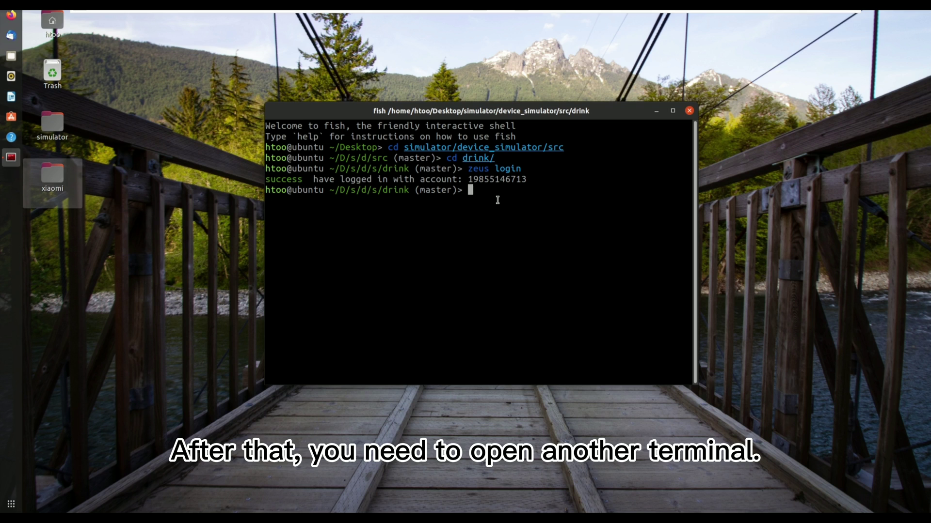
Open a second desktop terminal and change into the simulator/mobile_simulator folder.
right_click(182, 230)
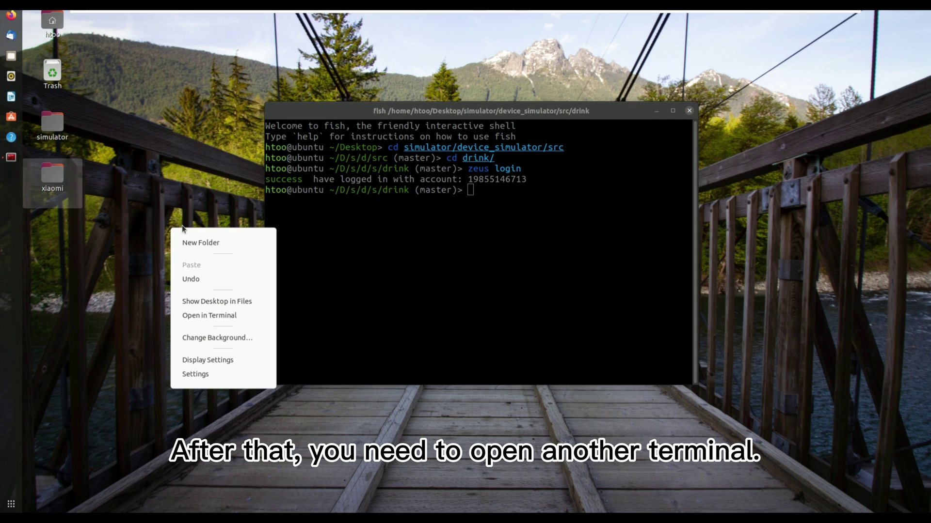
click(224, 317)
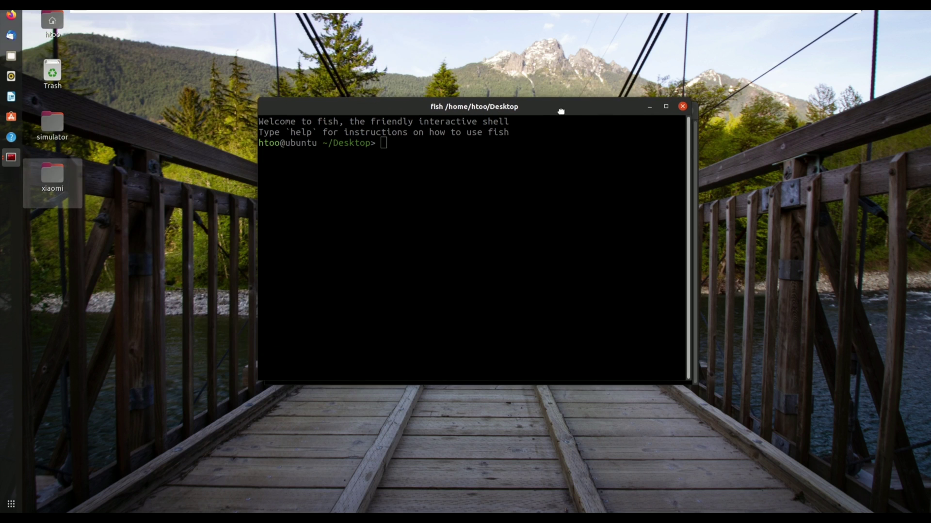
right_click(449, 161)
click(415, 175)
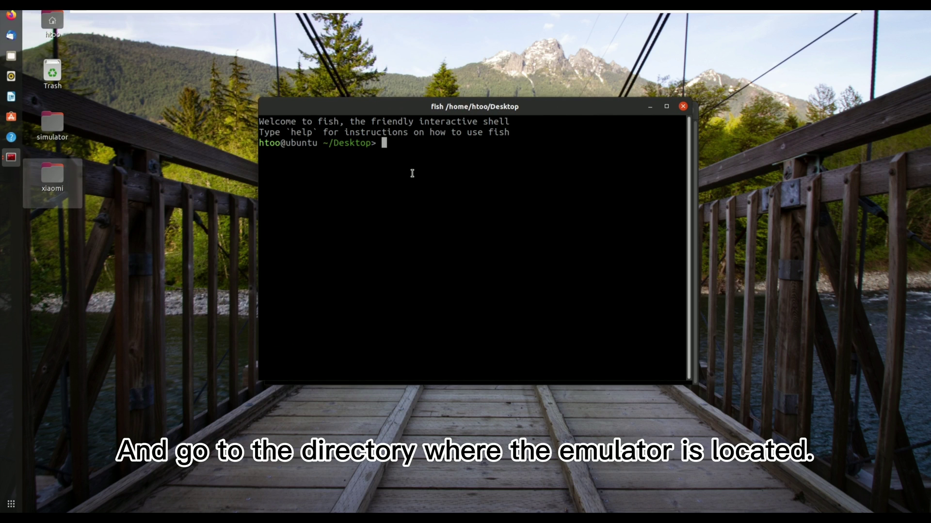
text(cd)
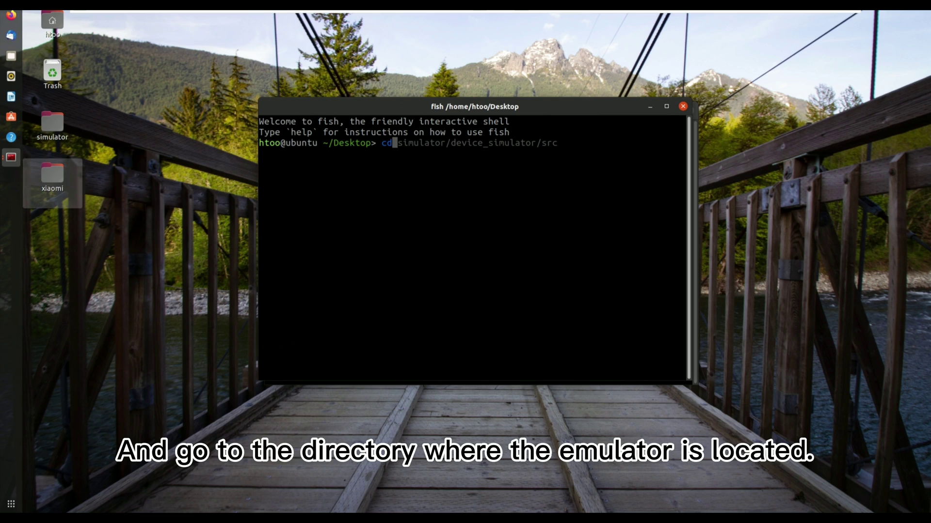
text( si)
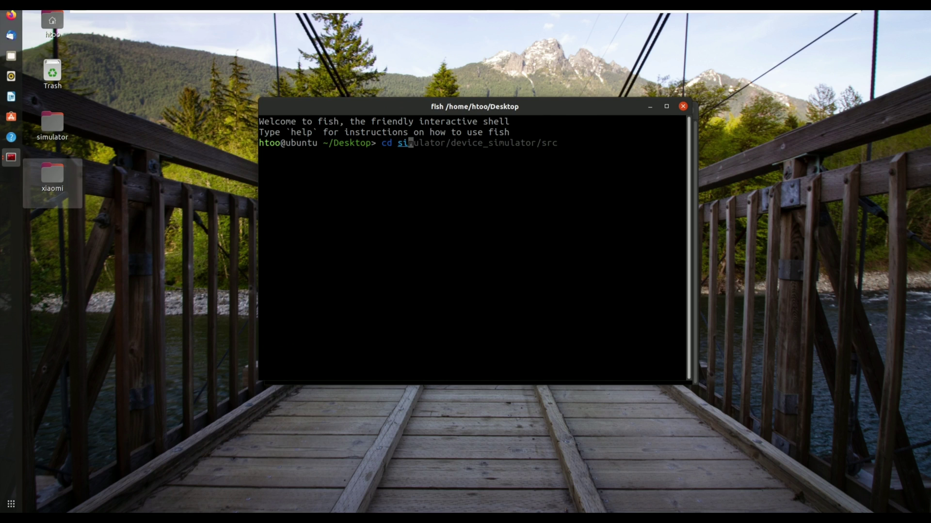
text(m)
text(ulator/)
text(m)
key(Right)
key(Return)
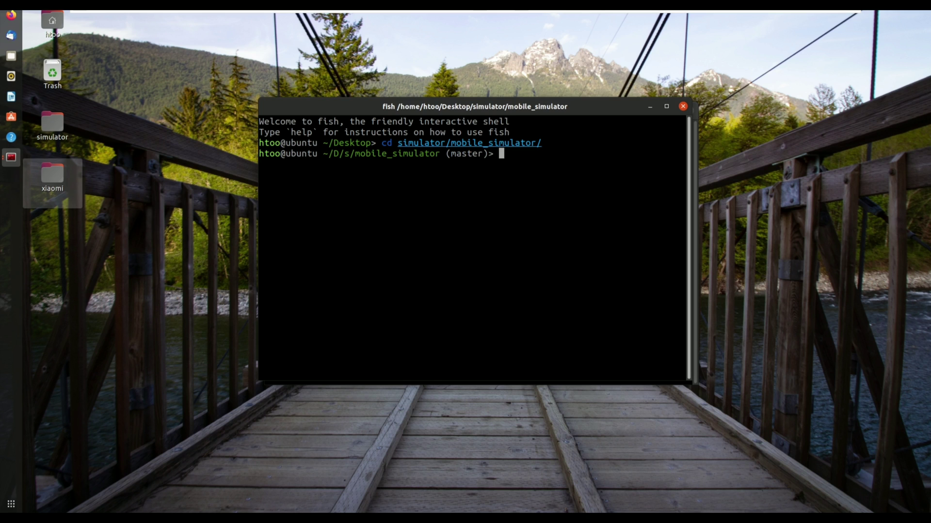
Split the terminal into three side-by-side panes and maximize the window.
right_click(506, 198)
click(530, 246)
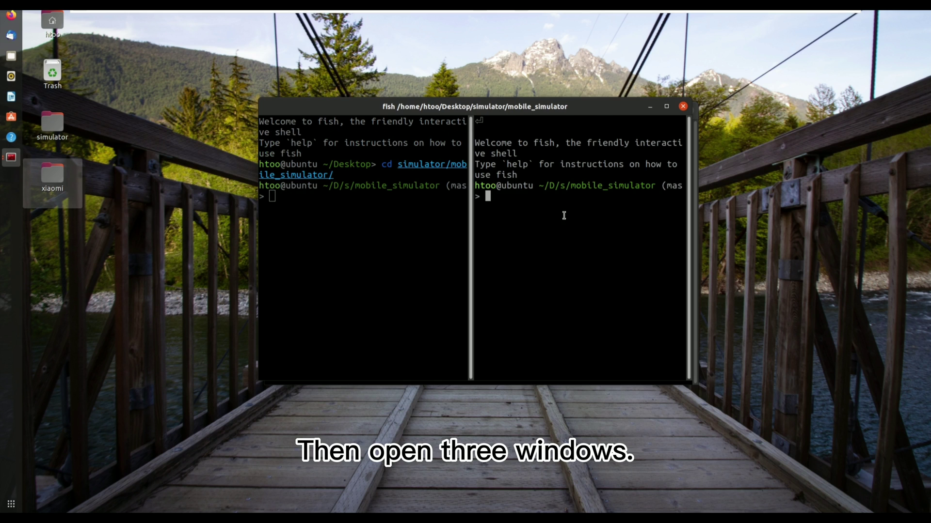
right_click(576, 220)
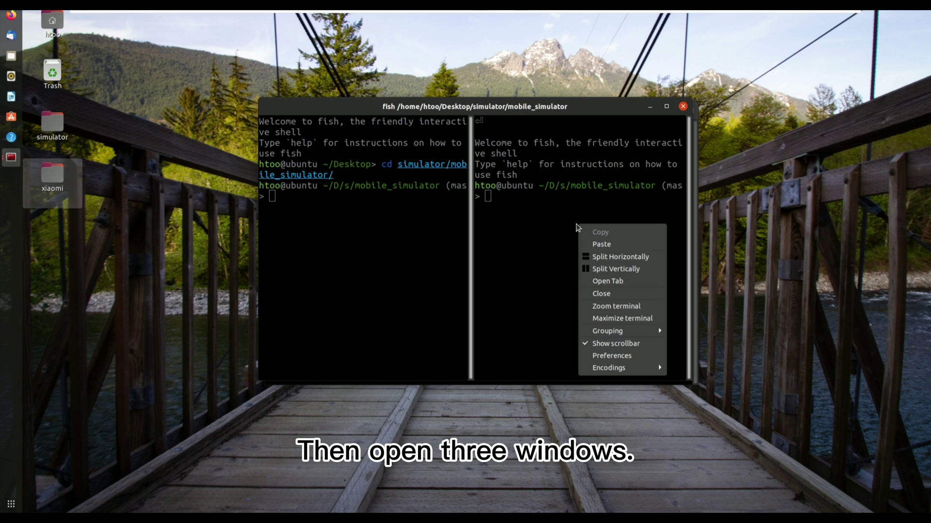
click(605, 269)
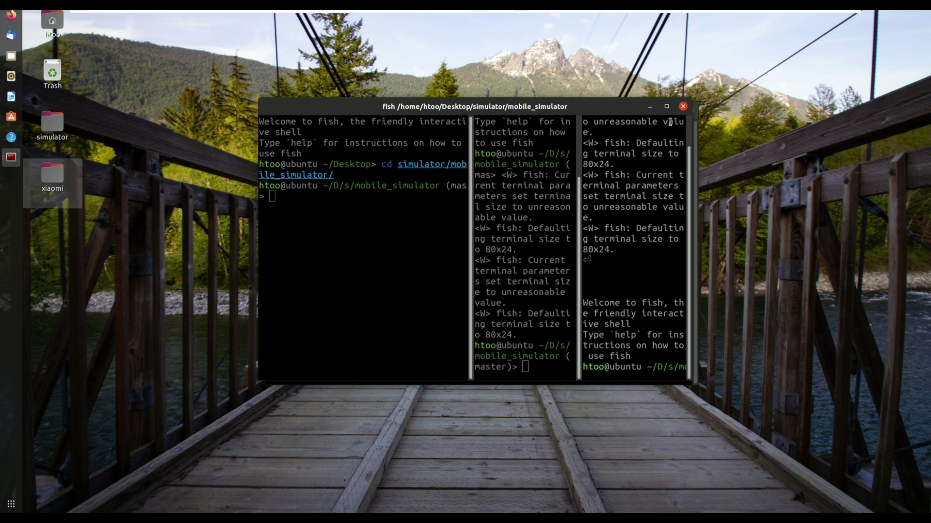
click(666, 107)
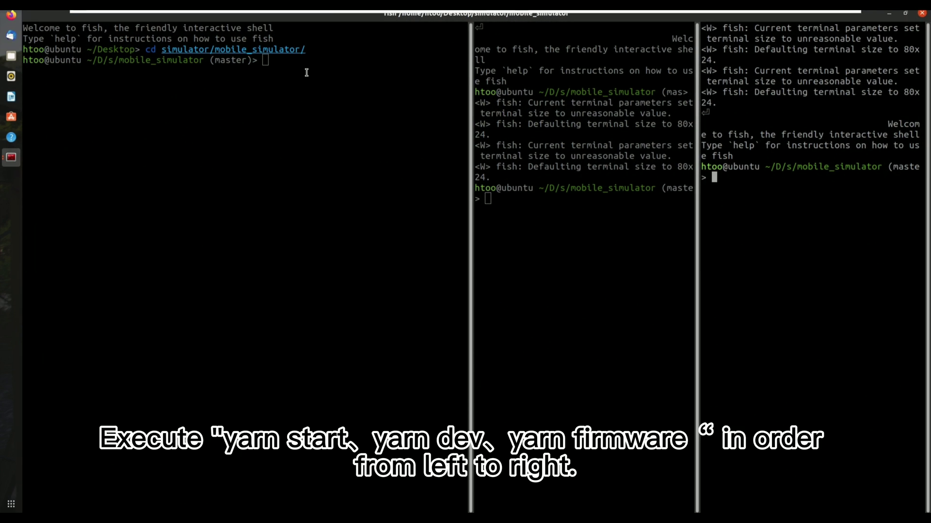
Run yarn start in the left pane and yarn dev in the middle pane.
click(306, 72)
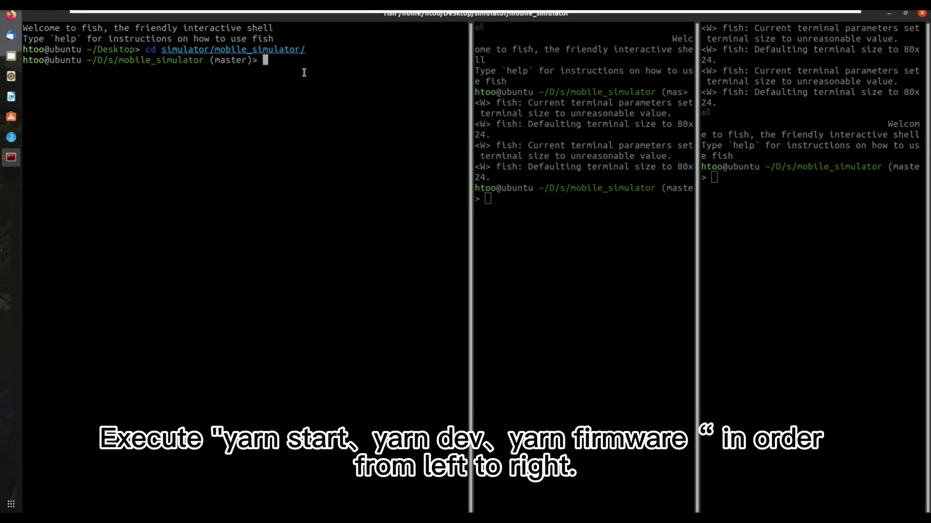
text(yarn )
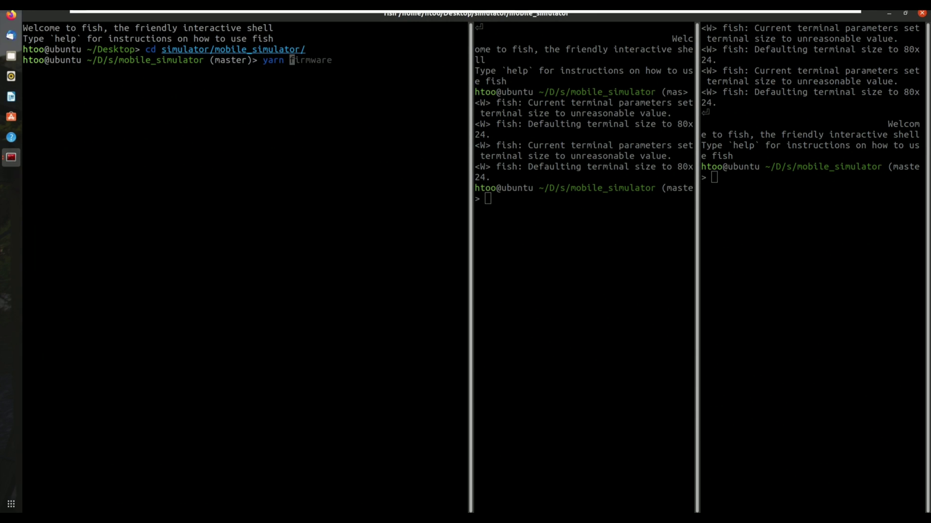
text(start)
key(Return)
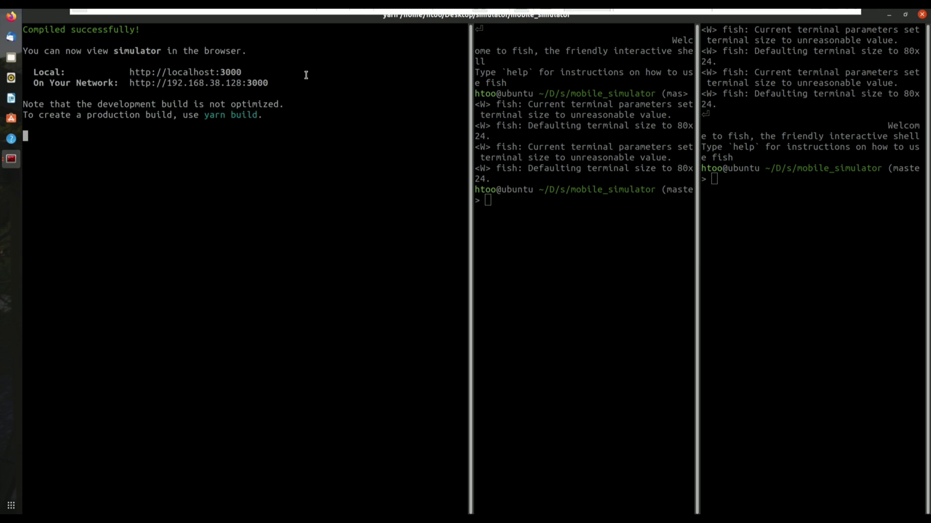
click(511, 202)
text(yarn )
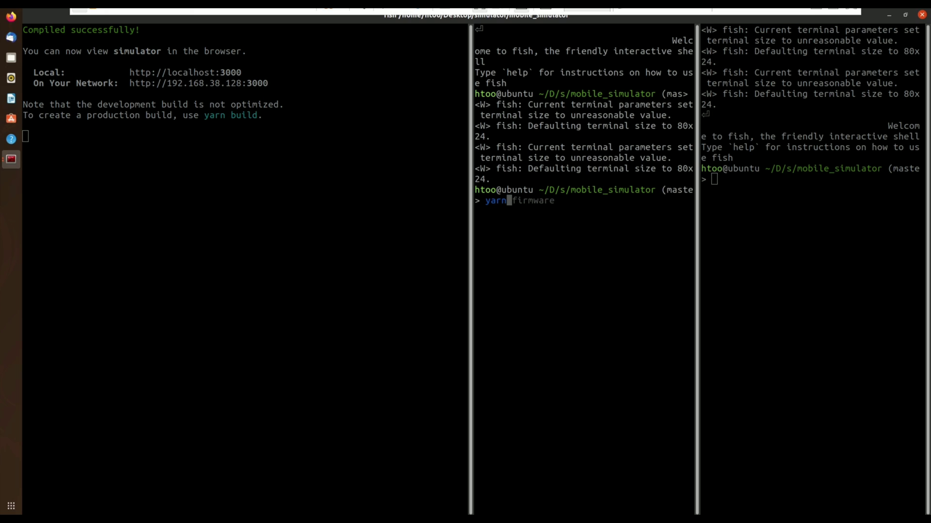
text(dev)
key(Return)
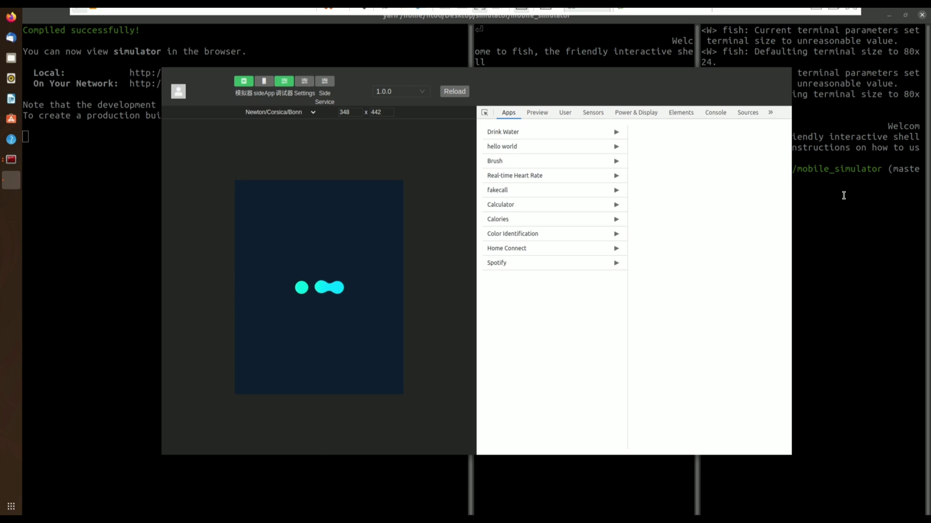
Run yarn firmware in the right pane and move the watch simulator window left.
click(844, 195)
text(yarn)
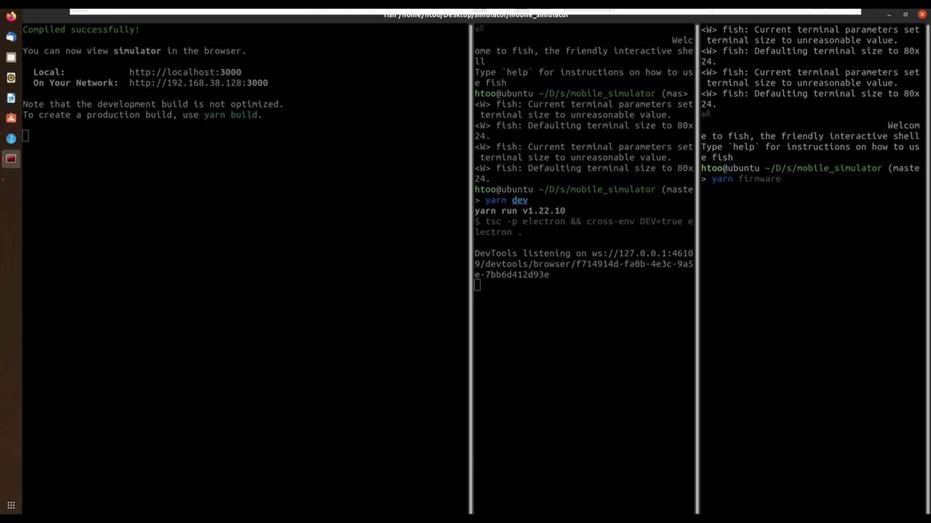
key(Right)
key(Return)
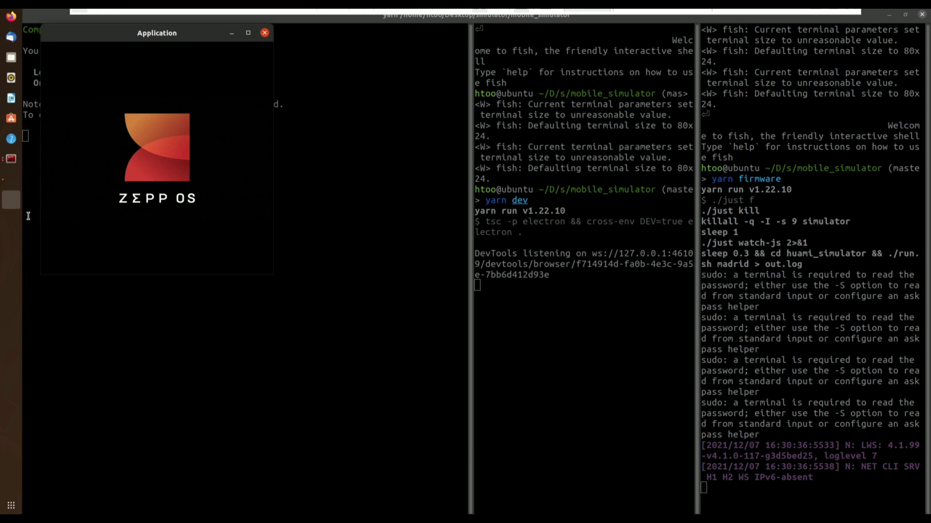
mouse_move(104, 37)
mouse_down()
mouse_move(223, 114)
mouse_move(132, 66)
mouse_up()
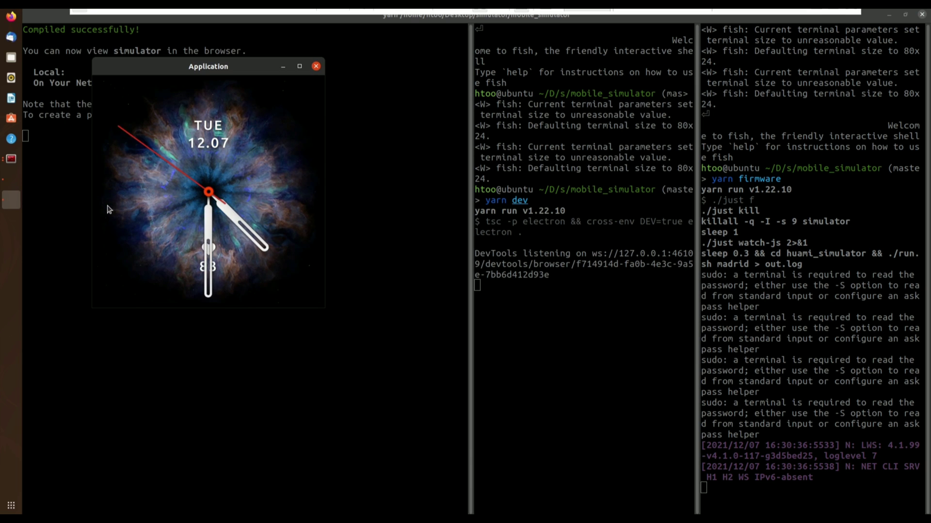
Back in the drink-folder terminal, run zeus dev targeting 480x480_r_madrid.
click(15, 162)
click(12, 165)
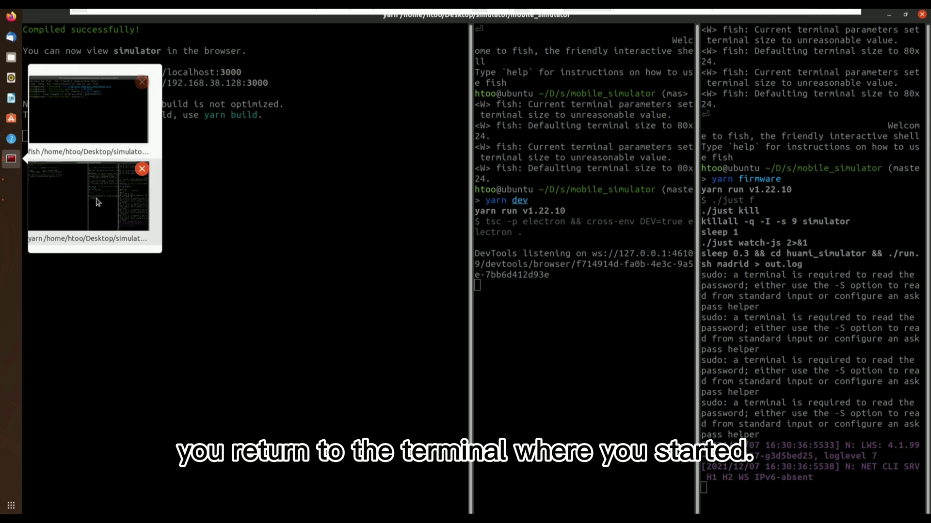
click(100, 121)
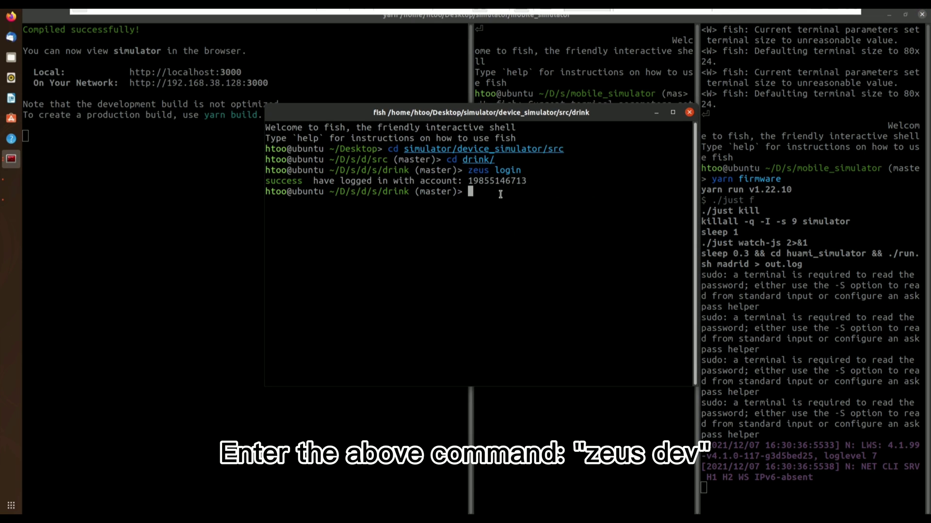
text(ze)
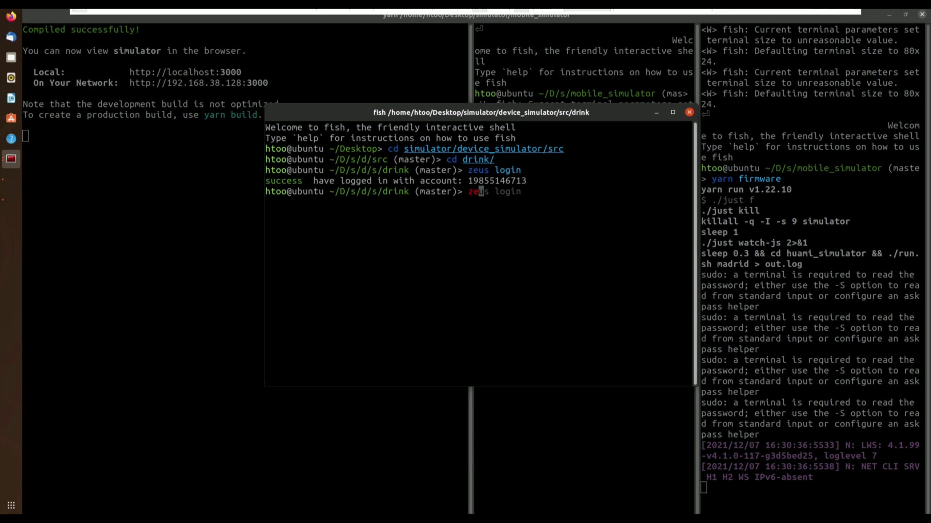
text(us dev)
key(Return)
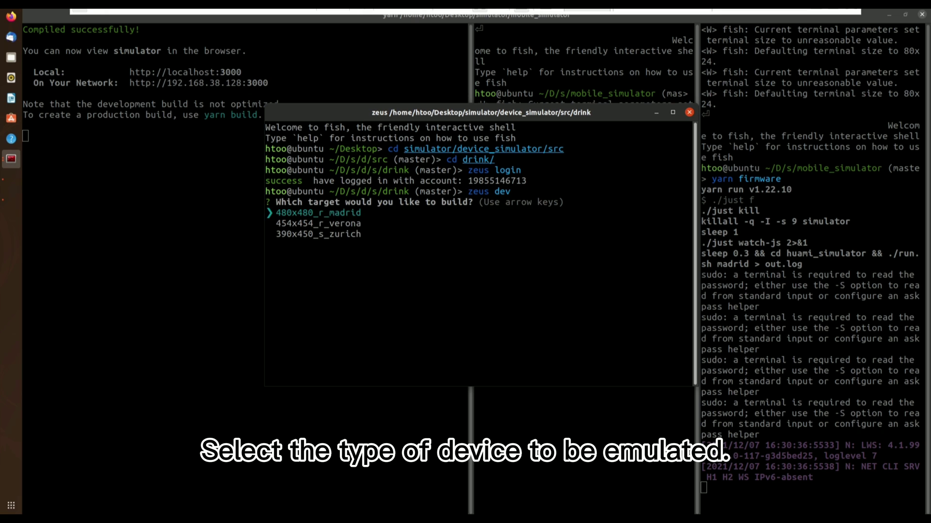
key(Down)
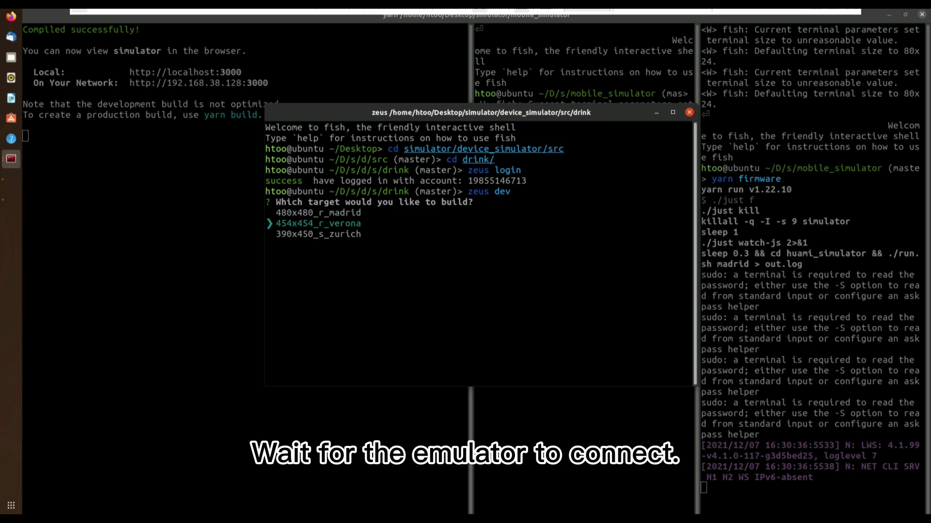
key(Down)
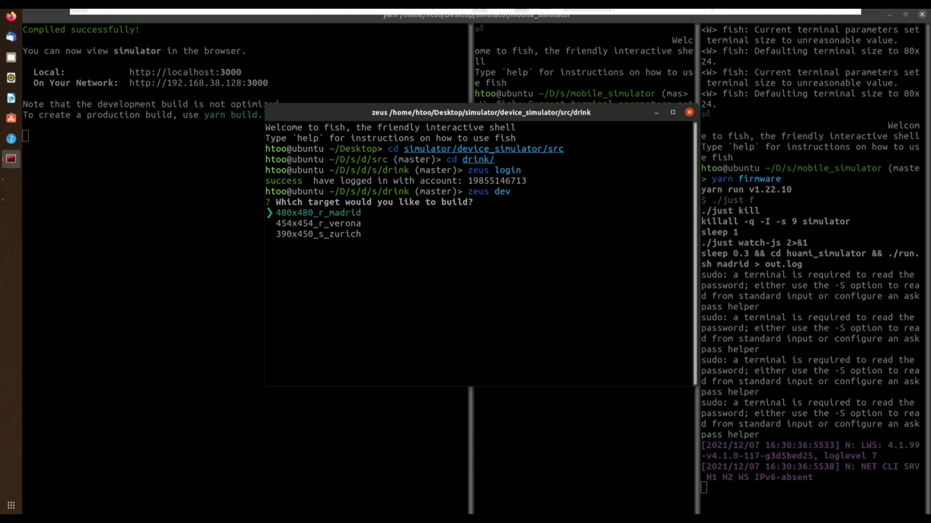
key(Return)
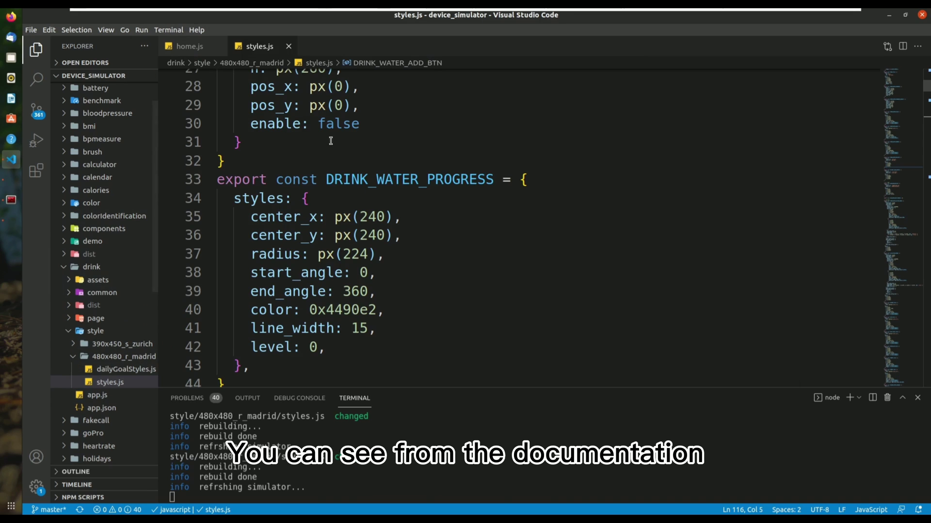
scroll(426, 203, up, 2)
scroll(427, 203, up, 3)
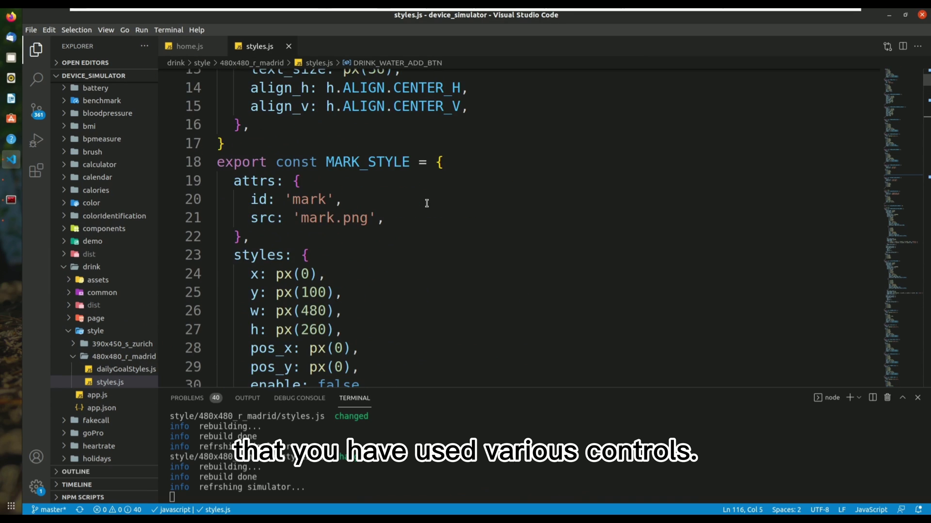
scroll(426, 203, down, 2)
scroll(451, 218, down, 3)
scroll(483, 233, down, 2)
scroll(483, 233, down, 2)
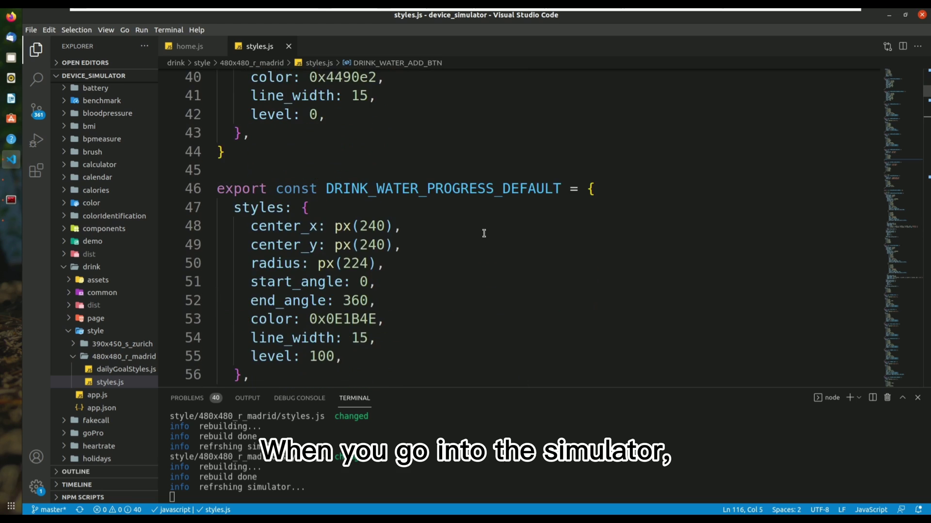
scroll(484, 234, down, 2)
scroll(483, 234, down, 2)
scroll(484, 233, down, 2)
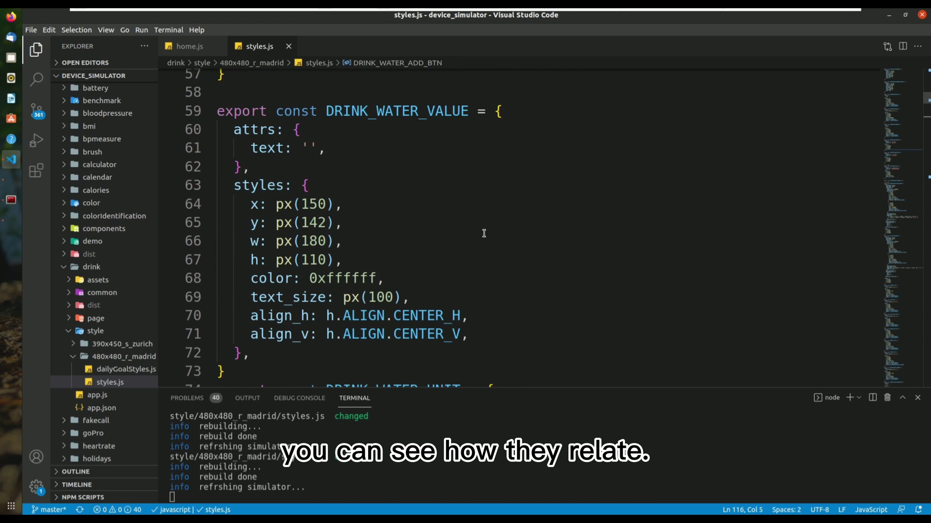
scroll(484, 234, up, 2)
scroll(484, 233, up, 3)
scroll(483, 233, up, 2)
scroll(483, 234, up, 3)
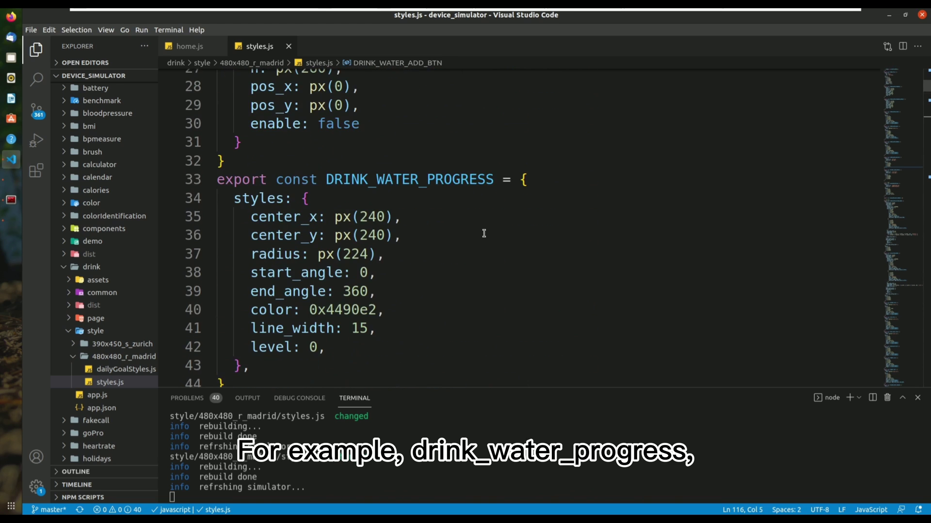
Bring the Water Time simulator in front of styles.js and close its add-water options.
click(11, 220)
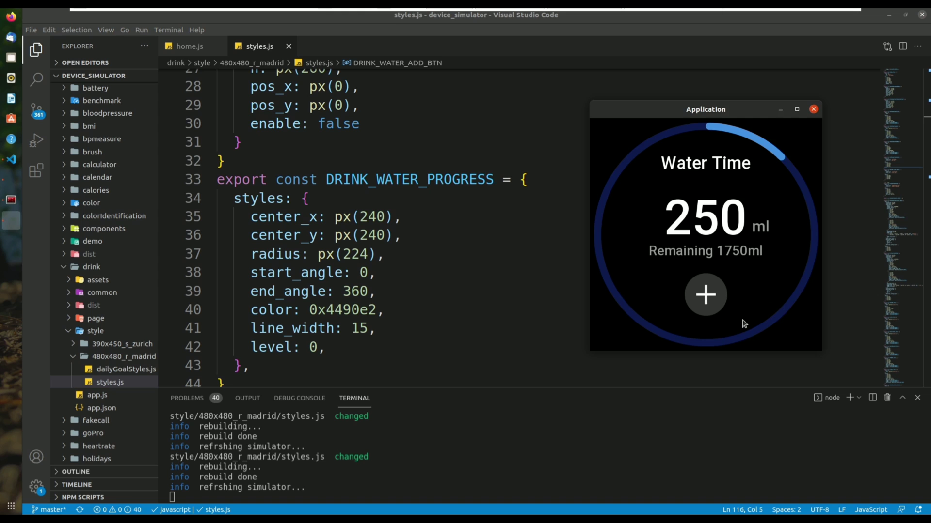
scroll(435, 264, down, 2)
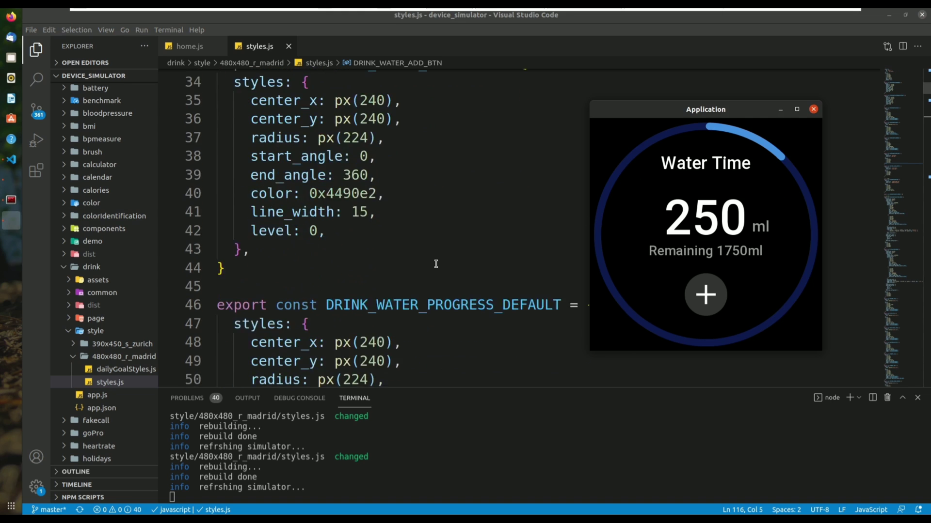
scroll(436, 264, down, 3)
scroll(436, 265, down, 3)
scroll(435, 265, down, 4)
scroll(433, 265, down, 3)
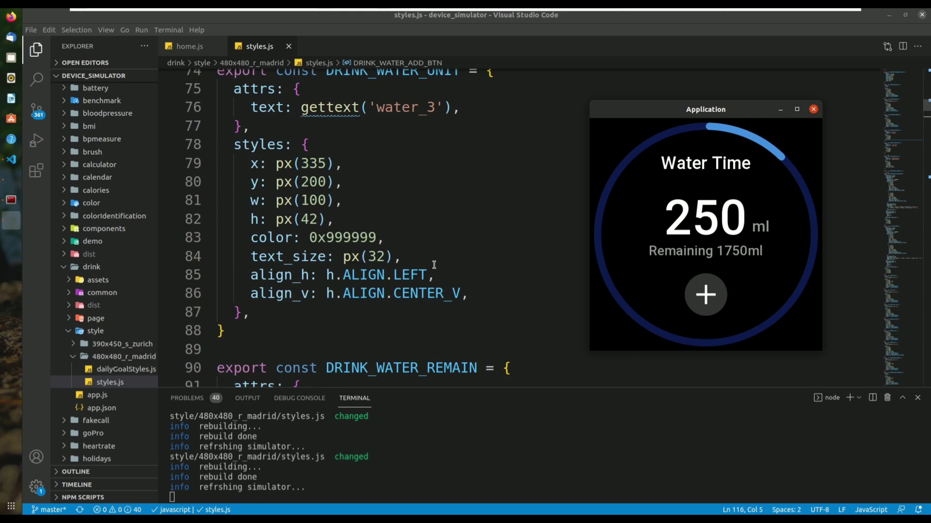
scroll(433, 266, down, 3)
scroll(434, 265, down, 3)
scroll(433, 265, down, 3)
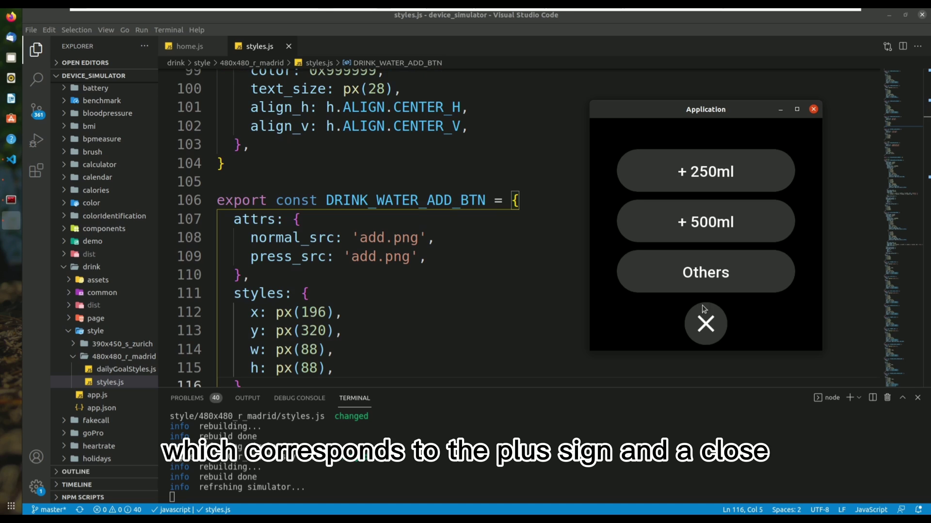
click(706, 324)
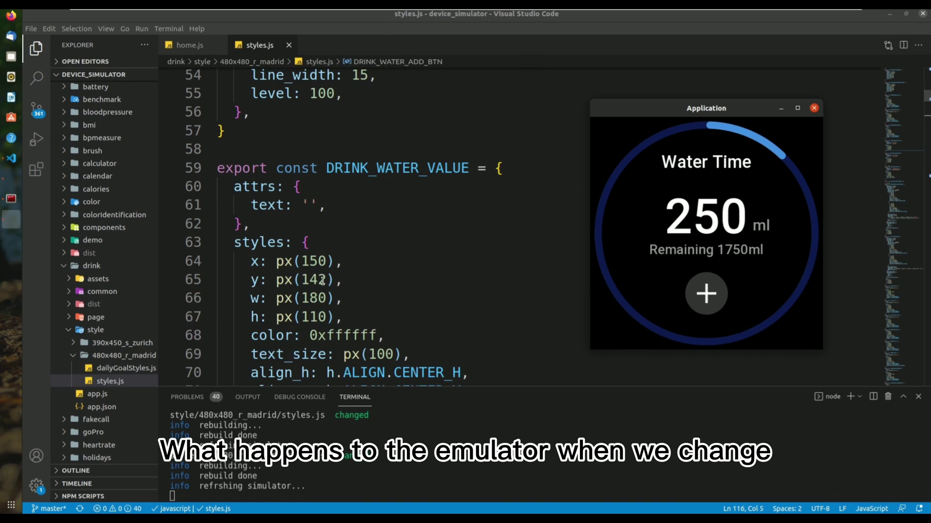
Change the water value x from px(150) to px(50) and the add button x from px(196) to px(96), then save styles.js.
click(310, 262)
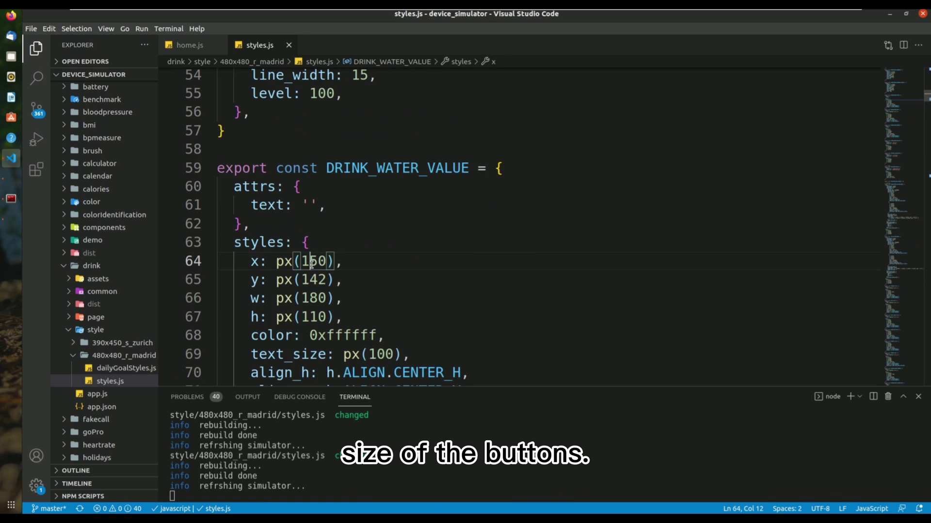
key(BackSpace)
click(357, 262)
scroll(357, 262, down, 3)
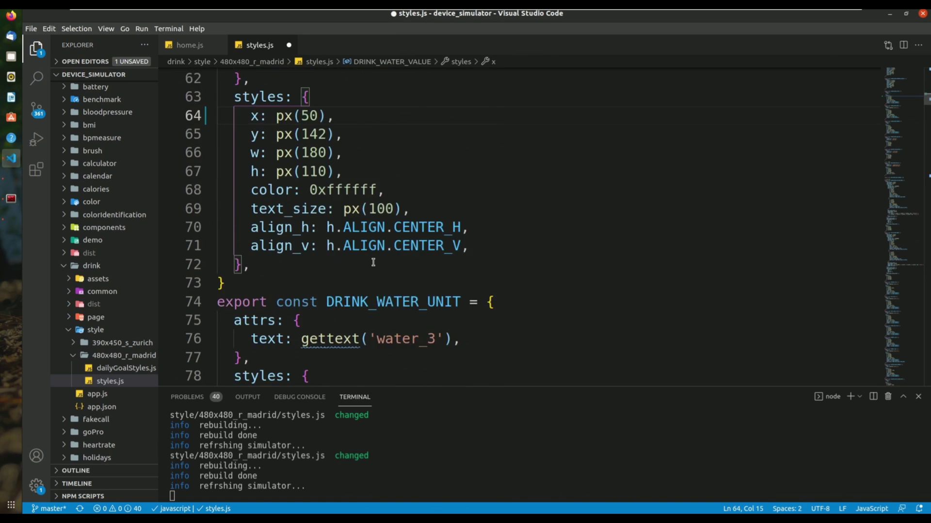
scroll(382, 267, down, 5)
scroll(382, 267, down, 2)
scroll(377, 259, down, 6)
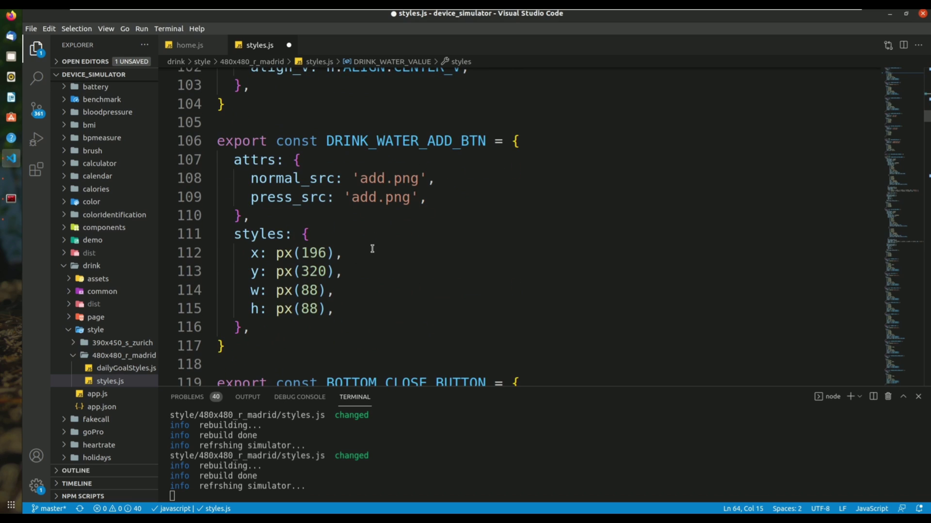
click(312, 254)
key(BackSpace)
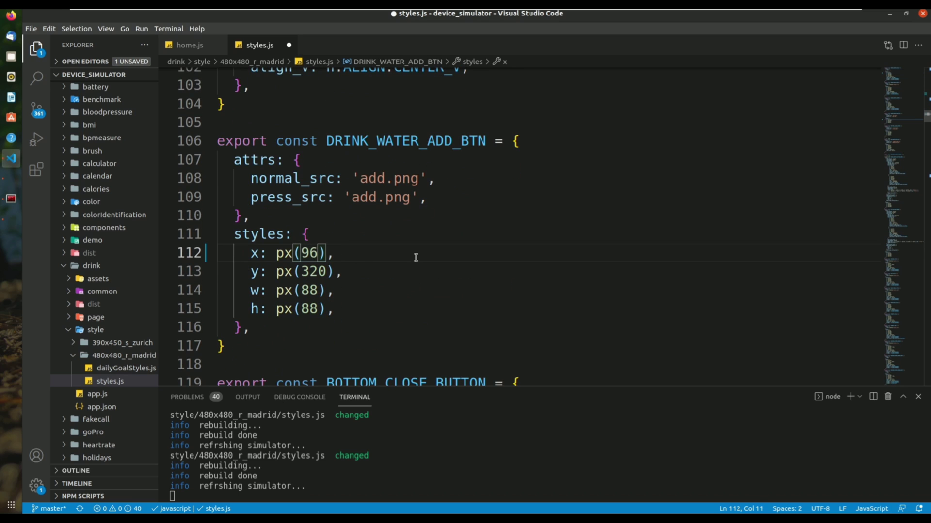
key(End)
key(ctrl+s)
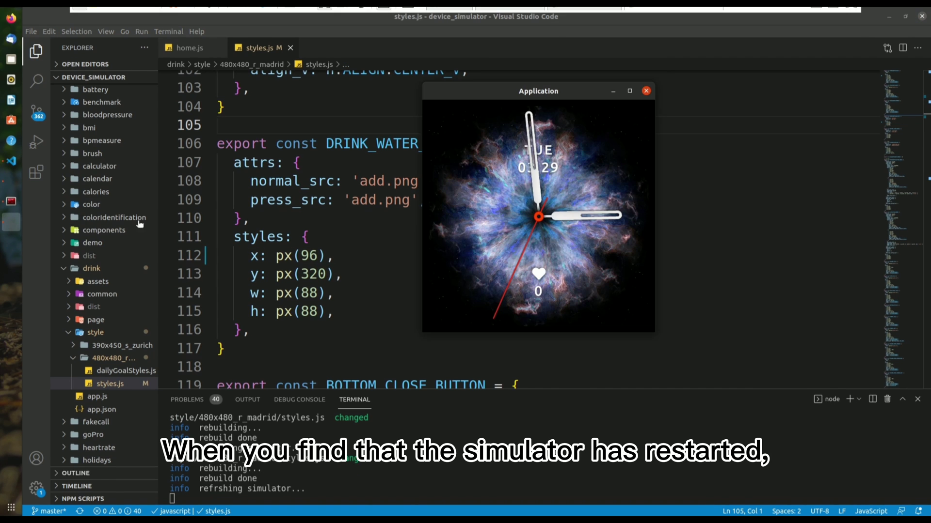
Bring the simulator forward and launch Water Time from the watch's app list.
click(700, 124)
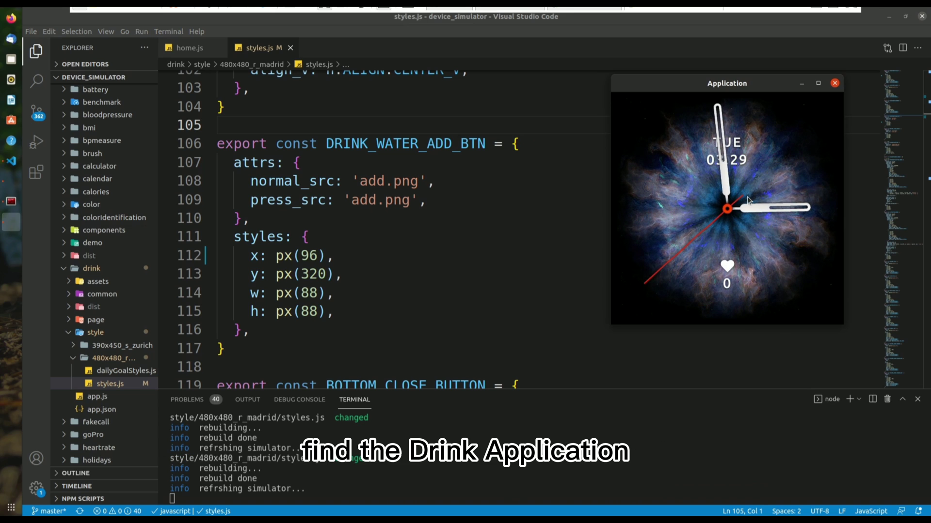
click(740, 201)
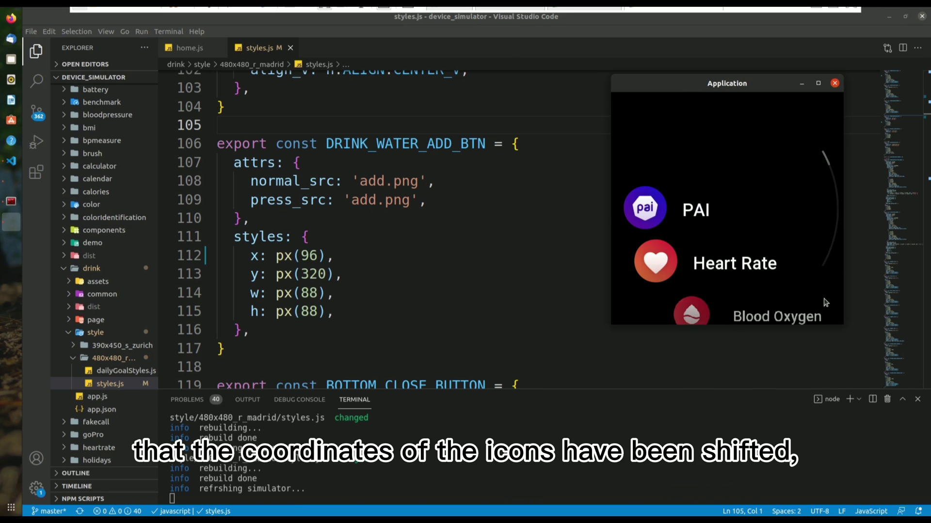
drag(824, 303, 727, 215)
click(727, 215)
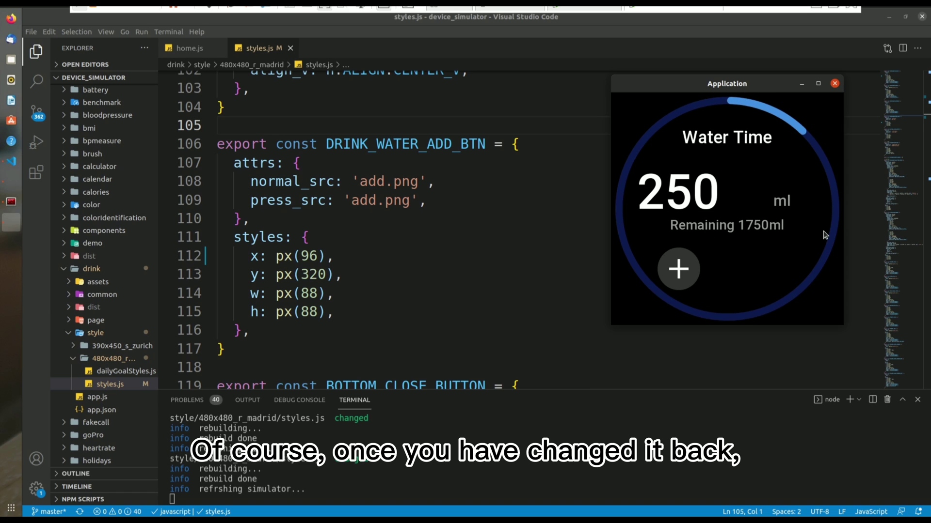
Restore the x values to px(196) and px(150), save styles.js, and relaunch Water Time in the simulator.
click(531, 280)
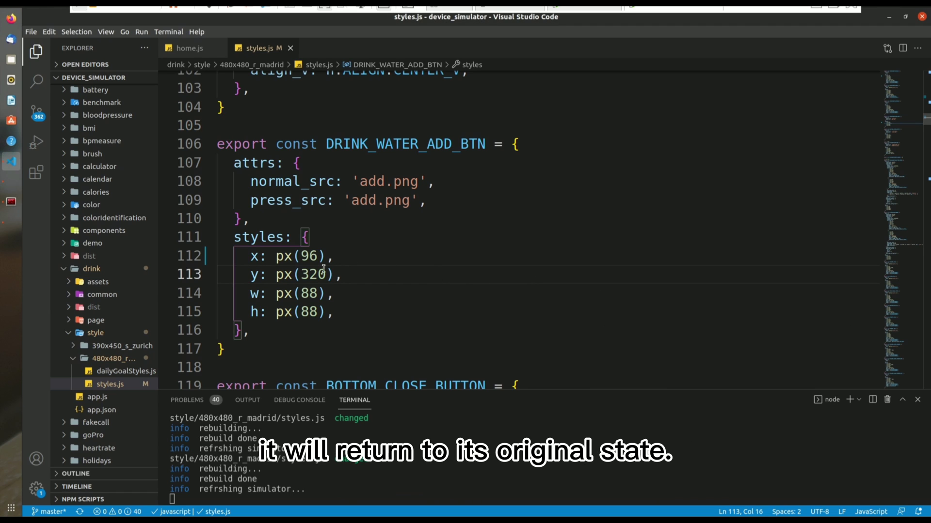
click(297, 256)
text(1)
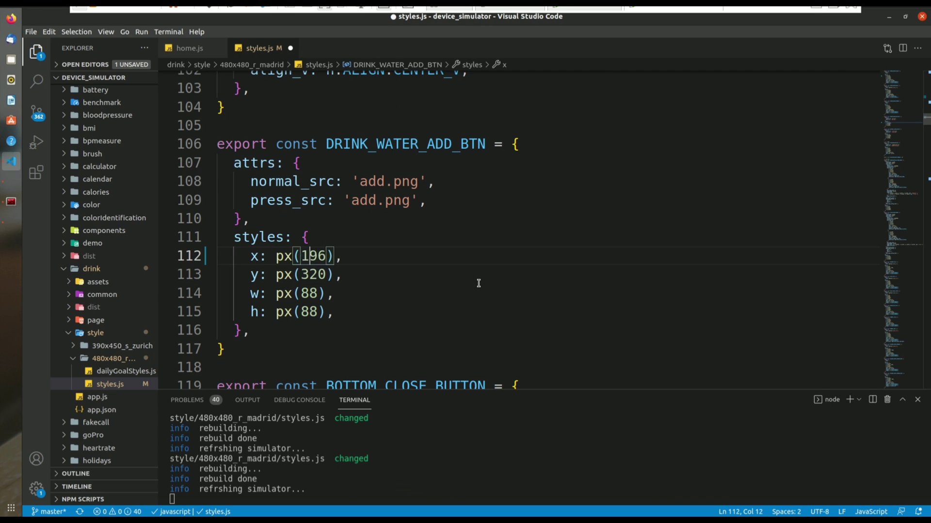
scroll(478, 283, up, 1)
scroll(479, 284, up, 4)
scroll(479, 284, up, 3)
scroll(479, 284, up, 3)
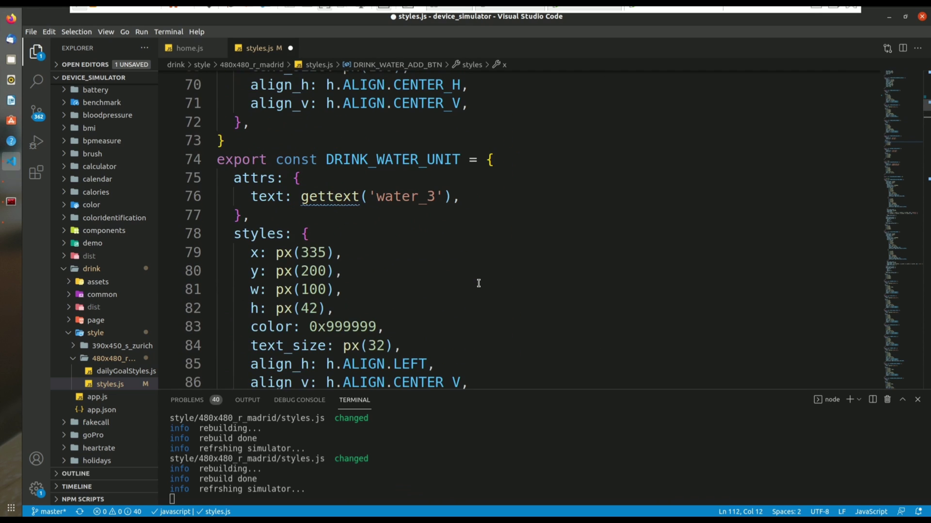
scroll(478, 283, up, 3)
scroll(479, 284, up, 2)
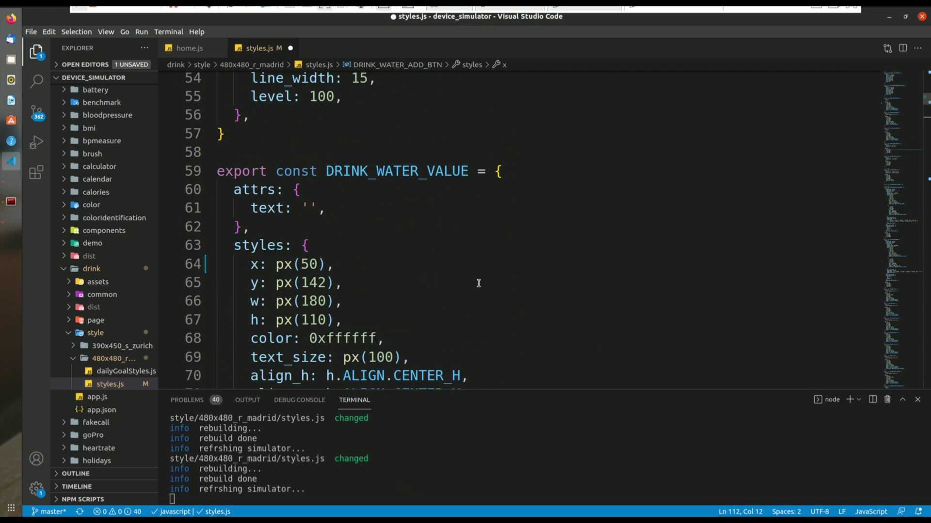
click(300, 263)
text(1)
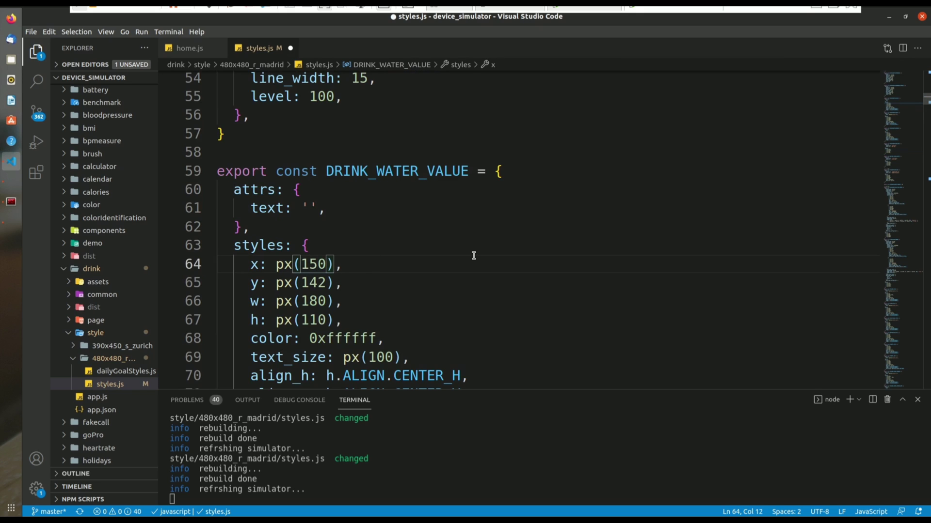
key(ctrl+s)
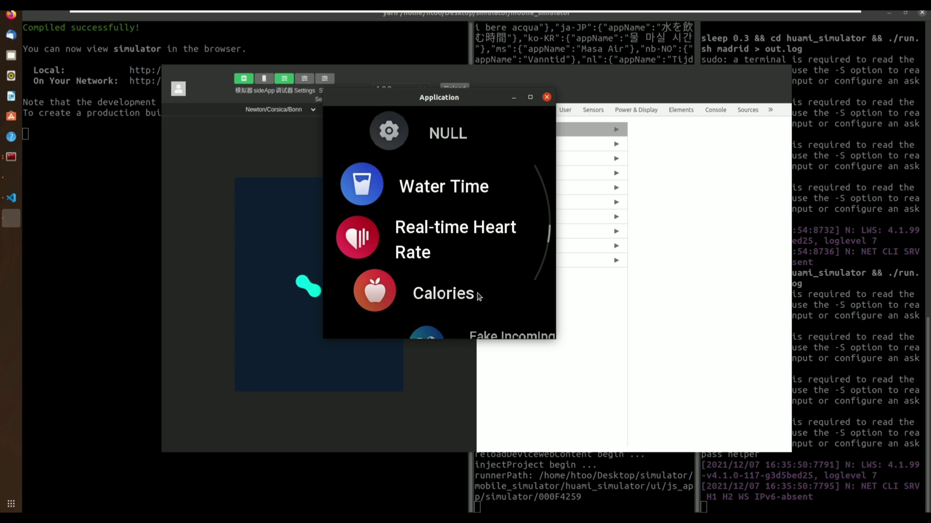
click(442, 172)
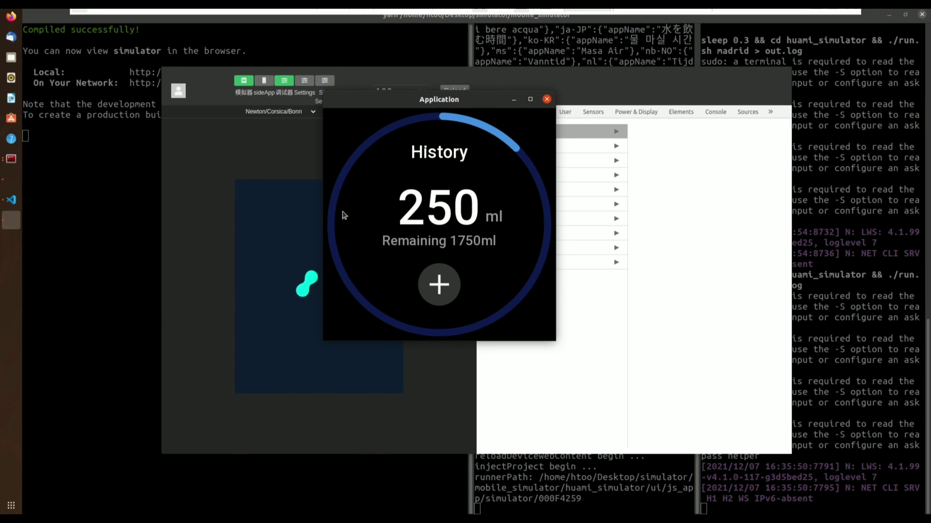
Browse the IMG, TEXT, FILL_RECT, STROKE_RECT, TEXT_IMG, ARC_PROGRESS, HISTOGRAM, DIALOG, IMG_ANIM and CIRCLE widget docs.
click(16, 205)
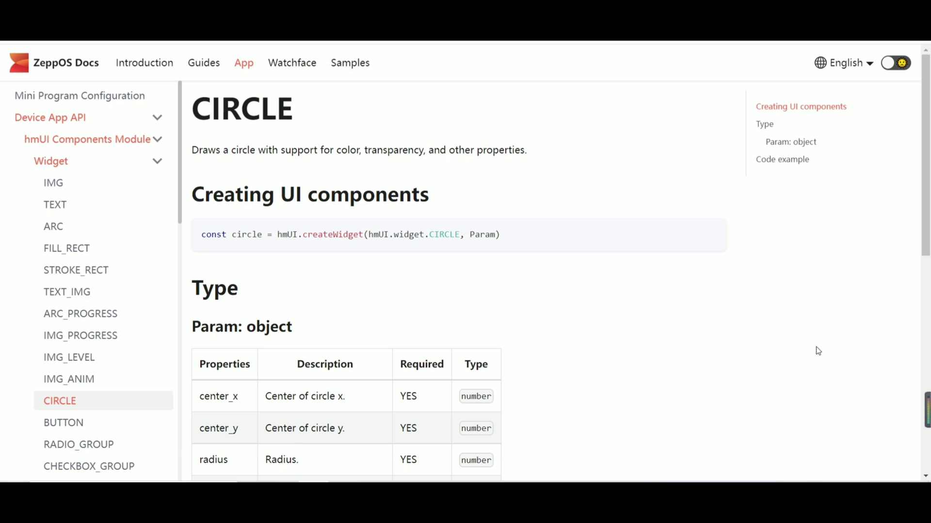
click(74, 186)
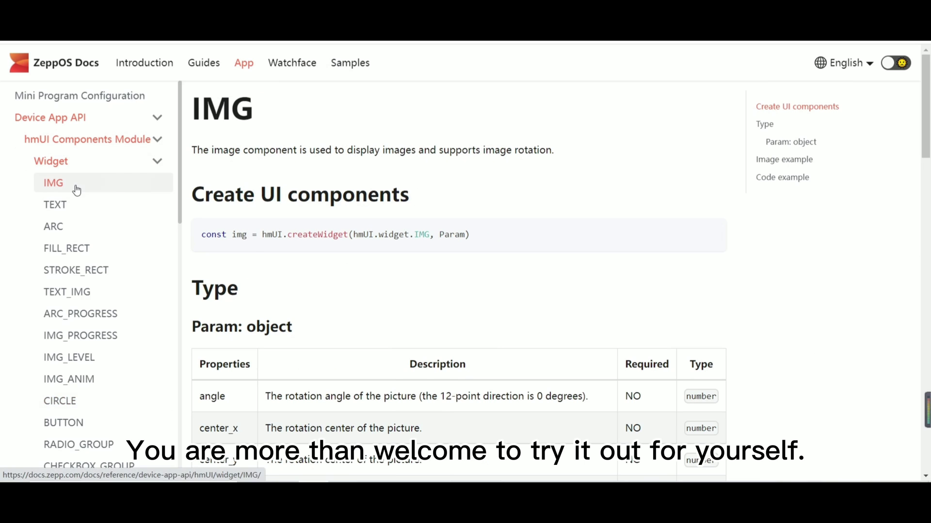
click(66, 207)
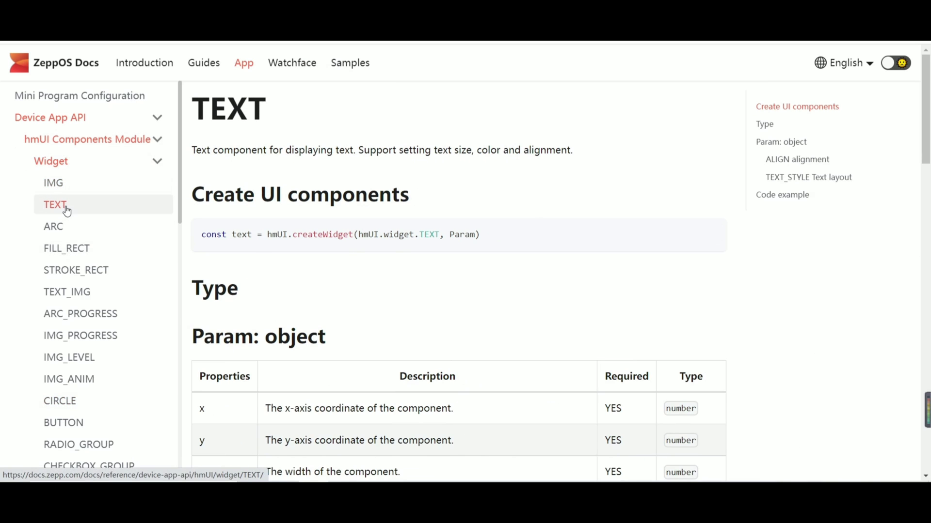
click(69, 249)
click(70, 274)
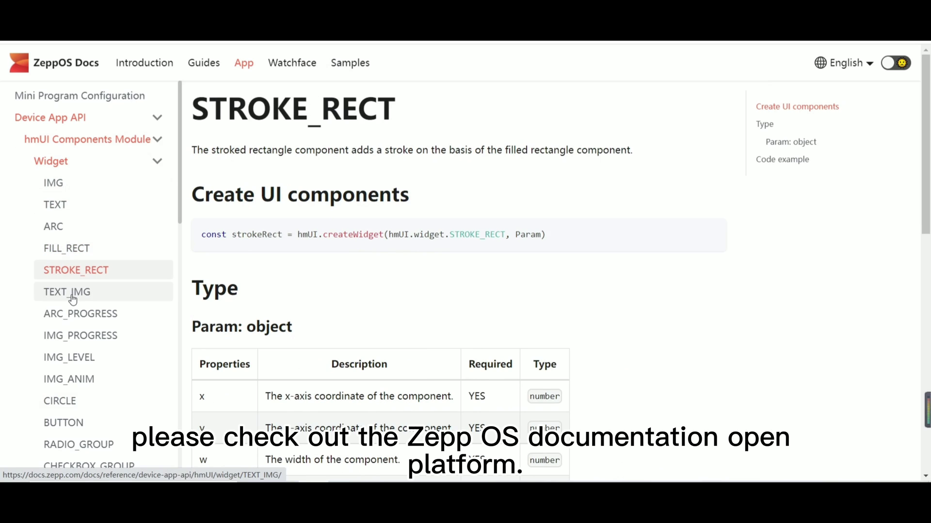
click(70, 296)
click(78, 317)
scroll(78, 320, down, 2)
scroll(76, 314, down, 3)
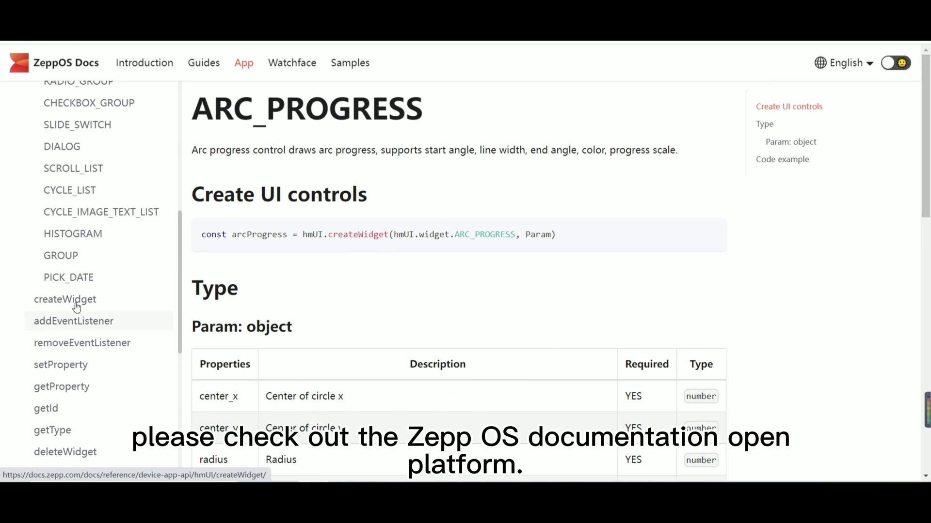
click(78, 236)
scroll(79, 237, up, 1)
click(79, 209)
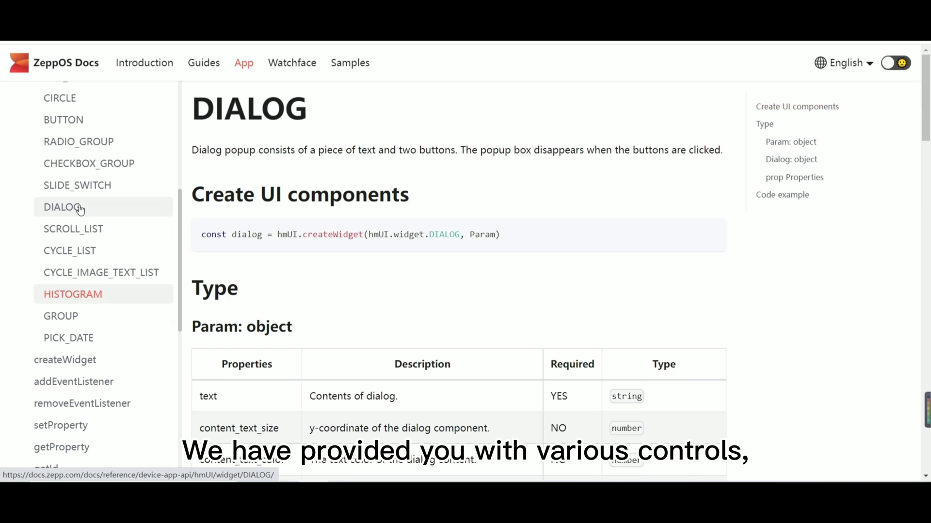
scroll(81, 208, up, 2)
click(82, 208)
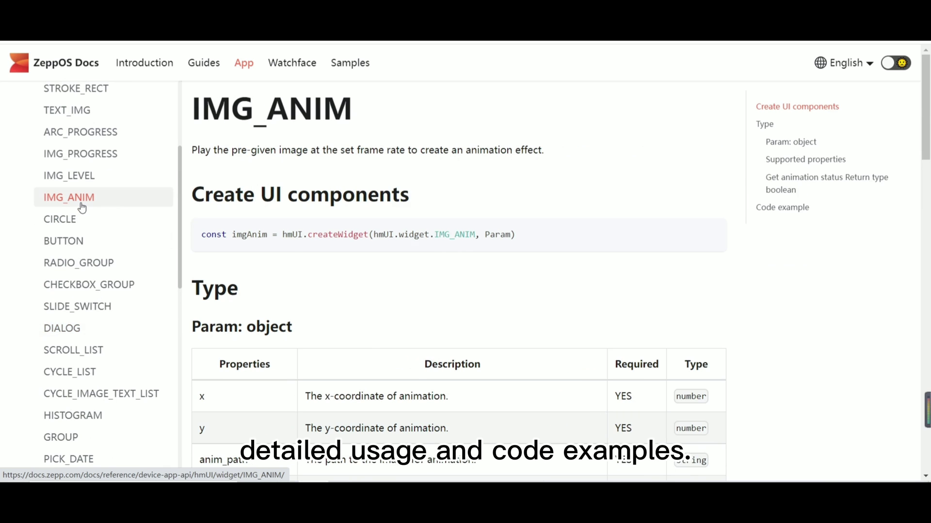
click(79, 222)
scroll(79, 229, down, 2)
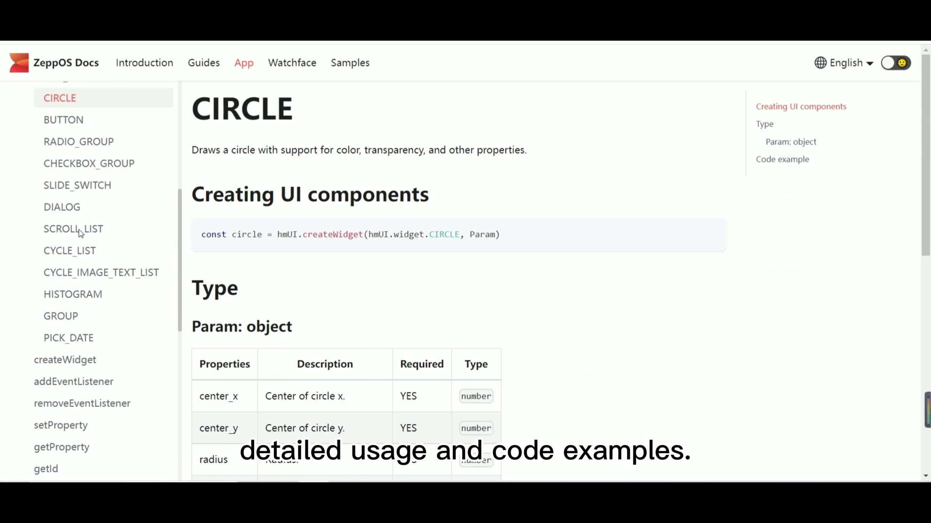
scroll(88, 240, up, 3)
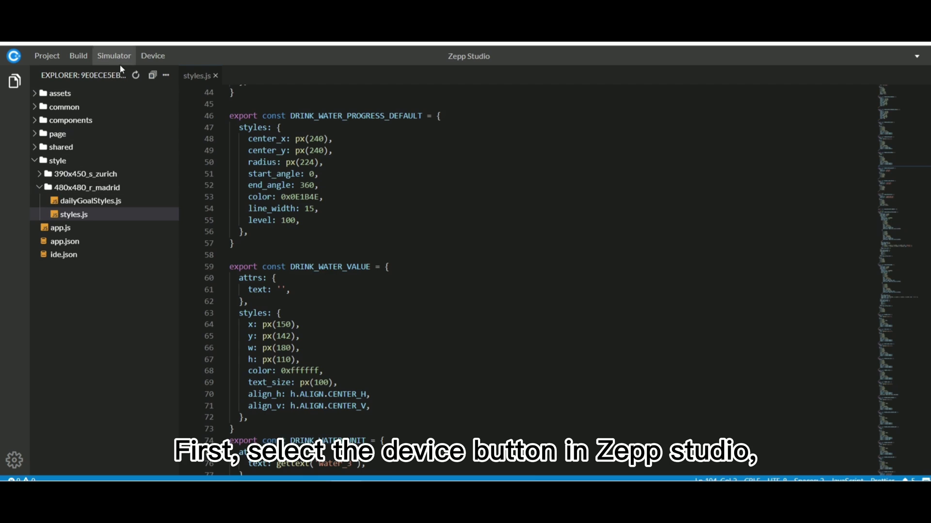
Start a device preview from the Device menu, select a target package, and build it.
click(143, 58)
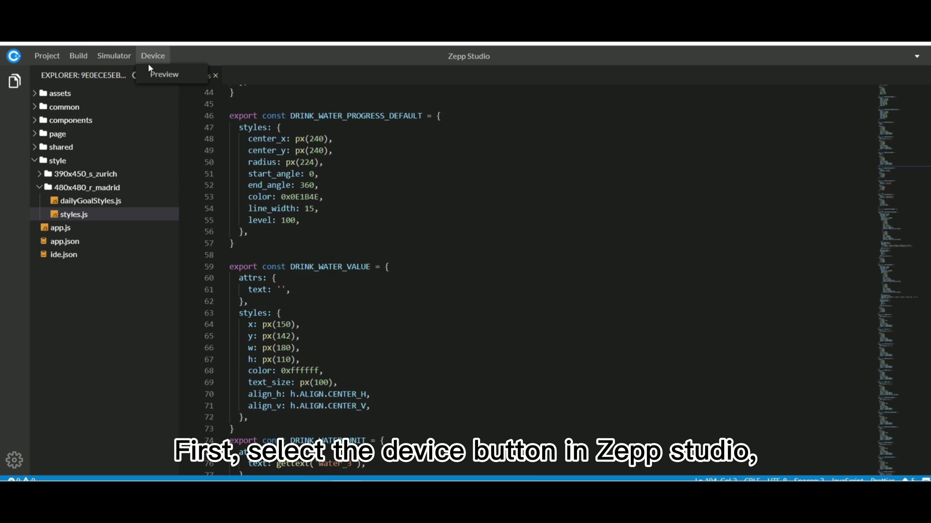
click(164, 74)
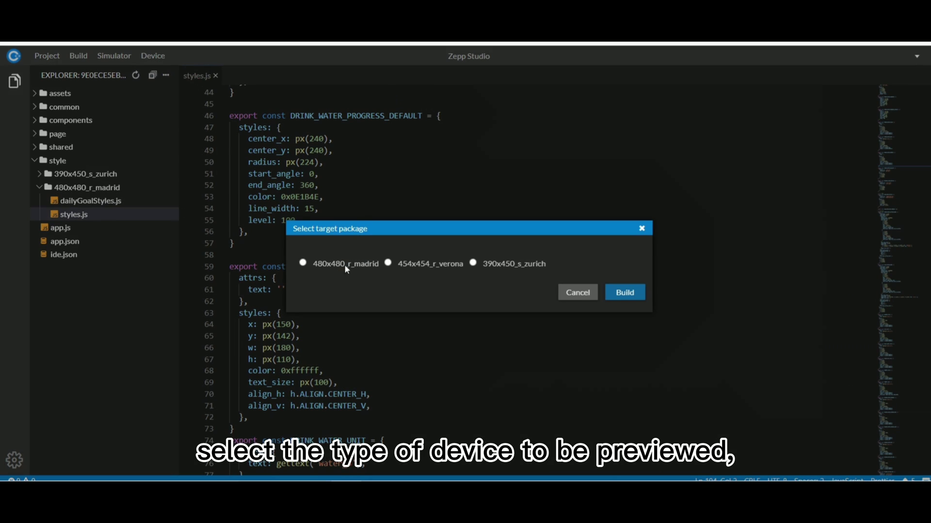
click(304, 263)
click(387, 263)
click(472, 264)
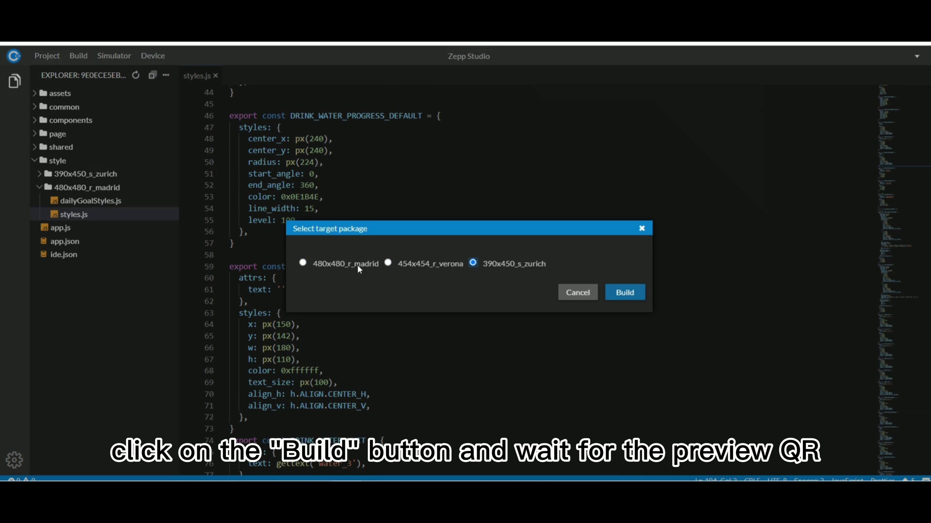
click(303, 264)
click(622, 293)
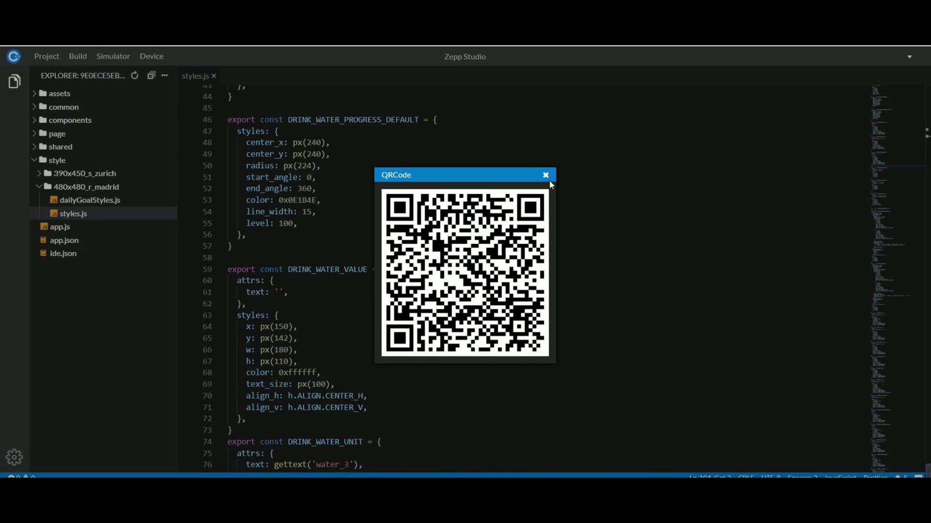
Dismiss the preview QR code, build the project, and download the .zab installer.
click(546, 176)
click(73, 58)
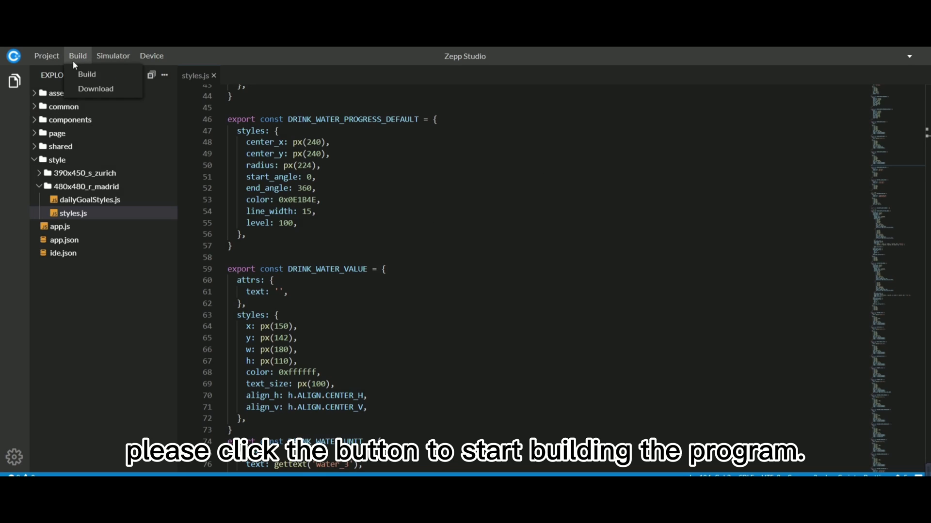
click(86, 76)
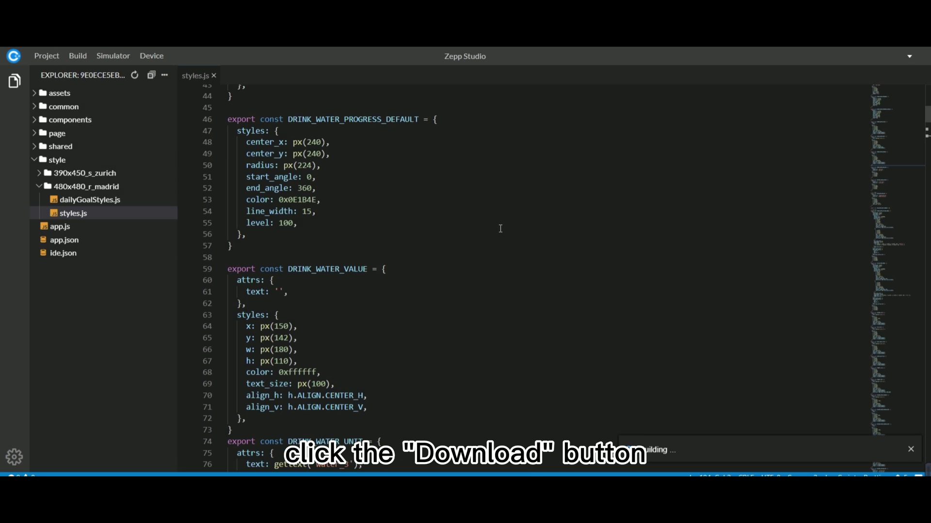
click(75, 60)
click(87, 90)
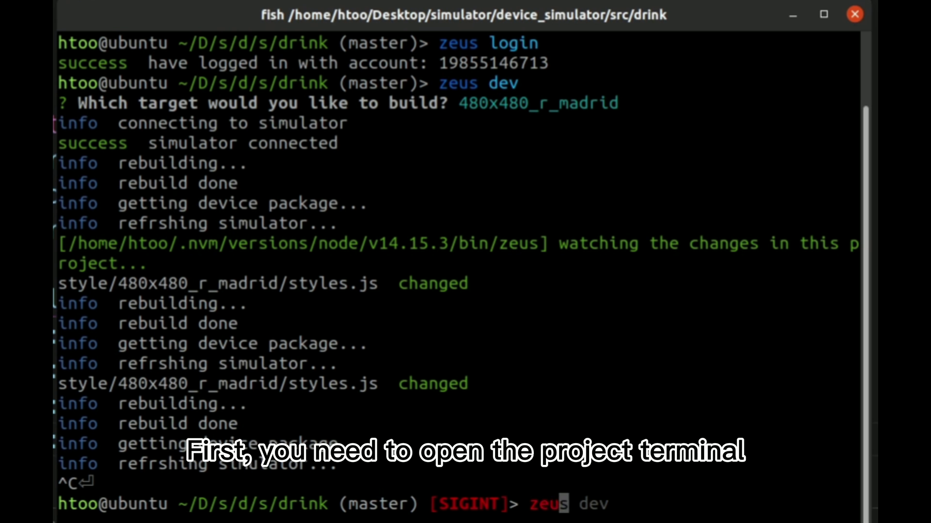
text(s p)
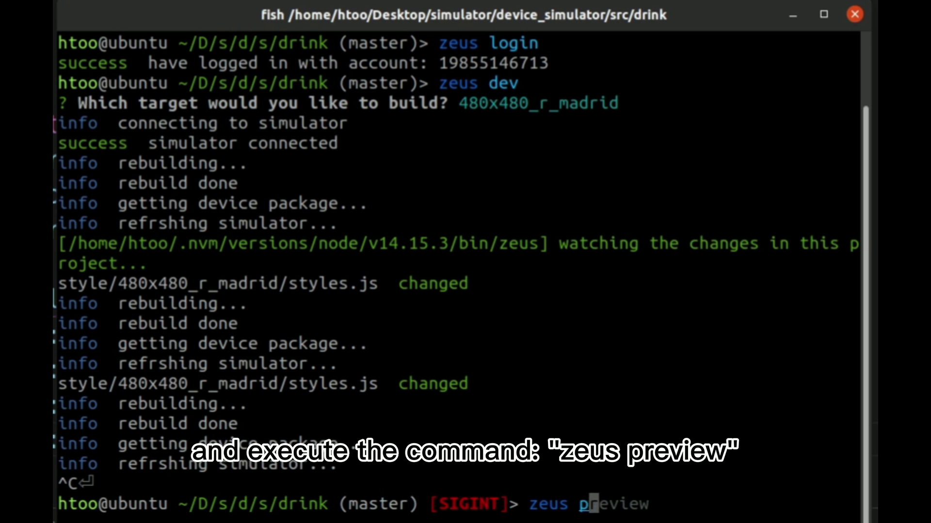
Run zeus preview in the terminal and choose the 480x480_r_madrid target.
key(Right)
key(Return)
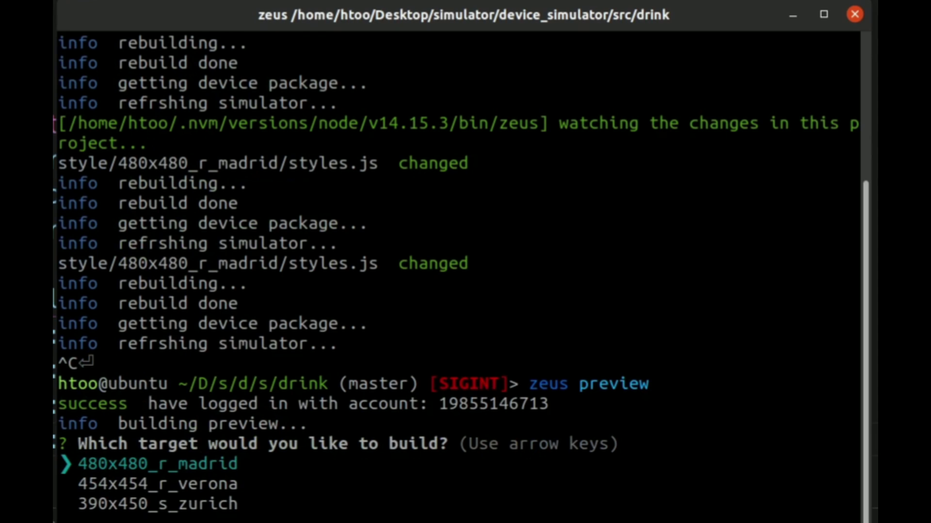
key(Return)
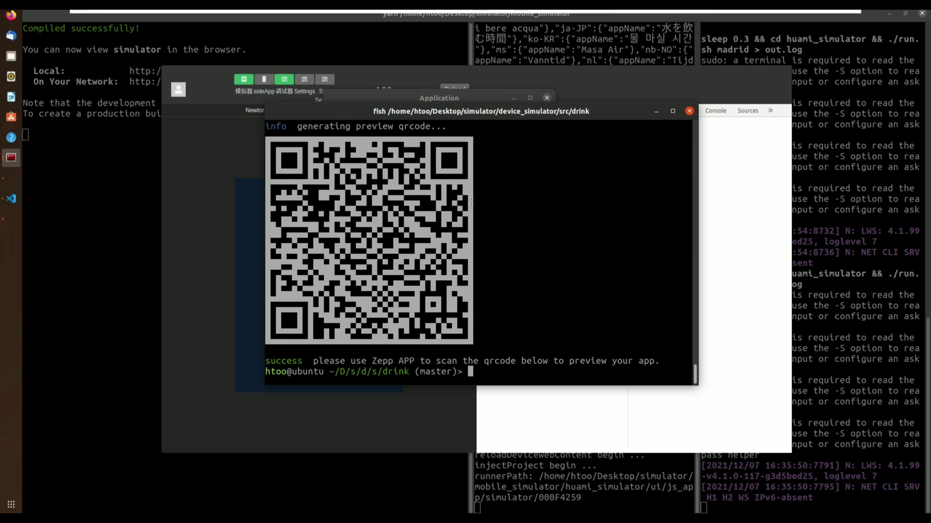
text(zeus)
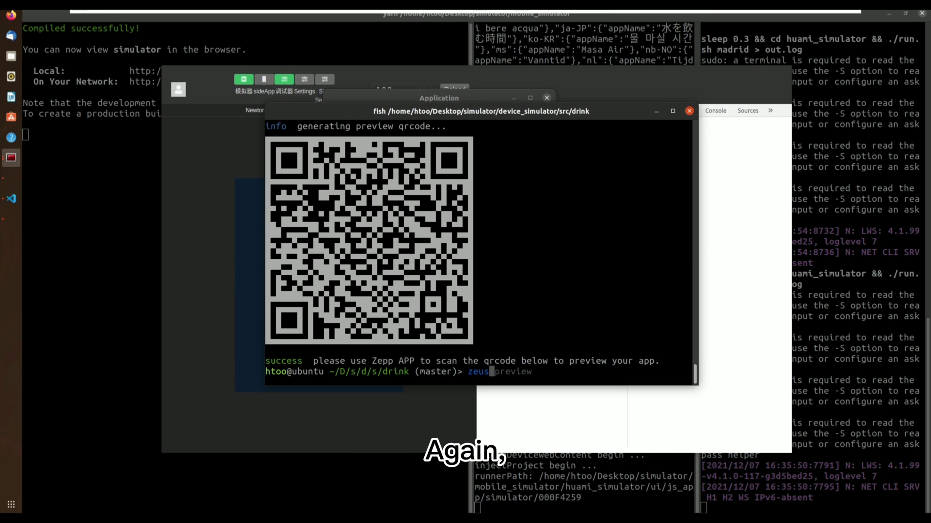
text( build)
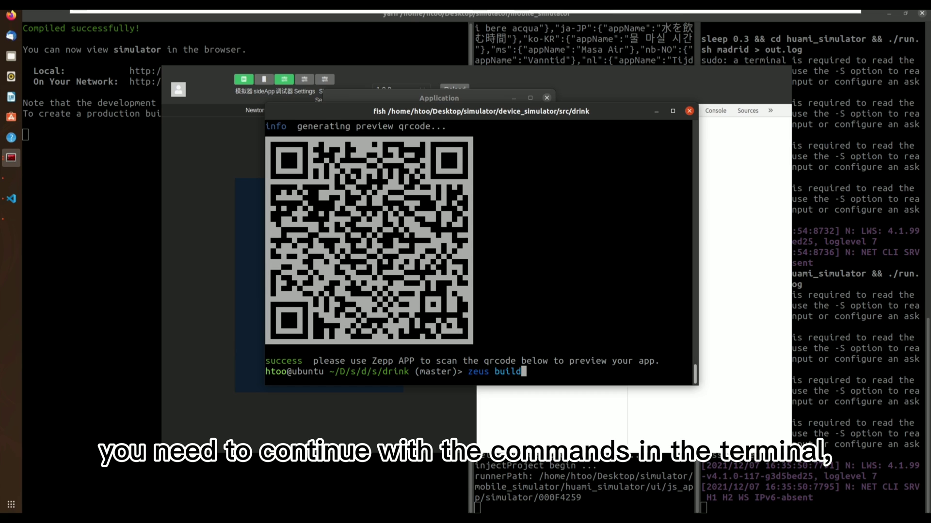
Run zeus build and wait for processImageDir Finished.
key(Return)
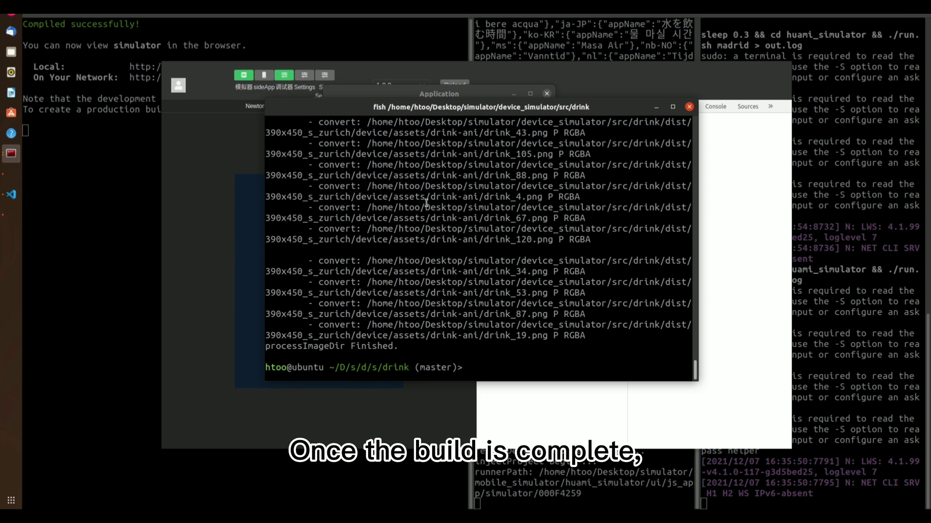
Browse to Desktop/simulator/device_simulator/src/drink/dist in Files and locate the Drink Water .zab.
click(10, 52)
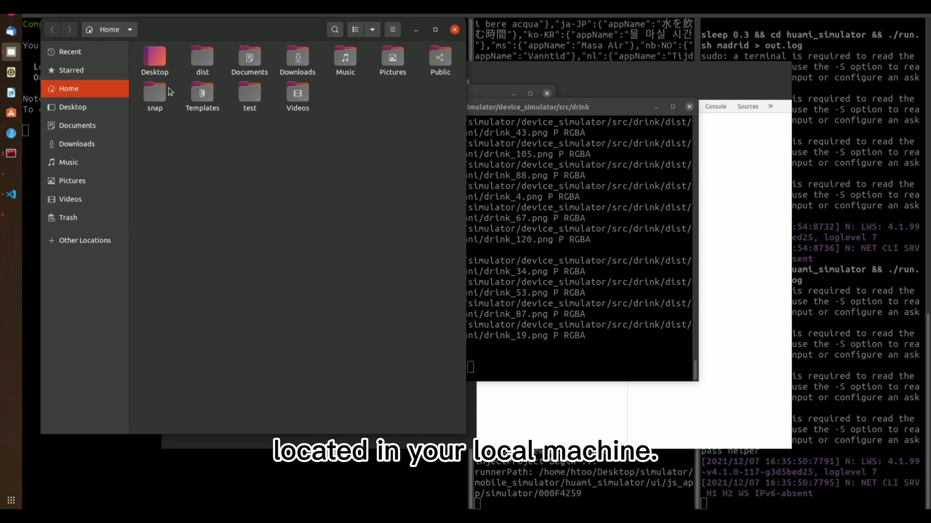
click(102, 106)
double_click(166, 64)
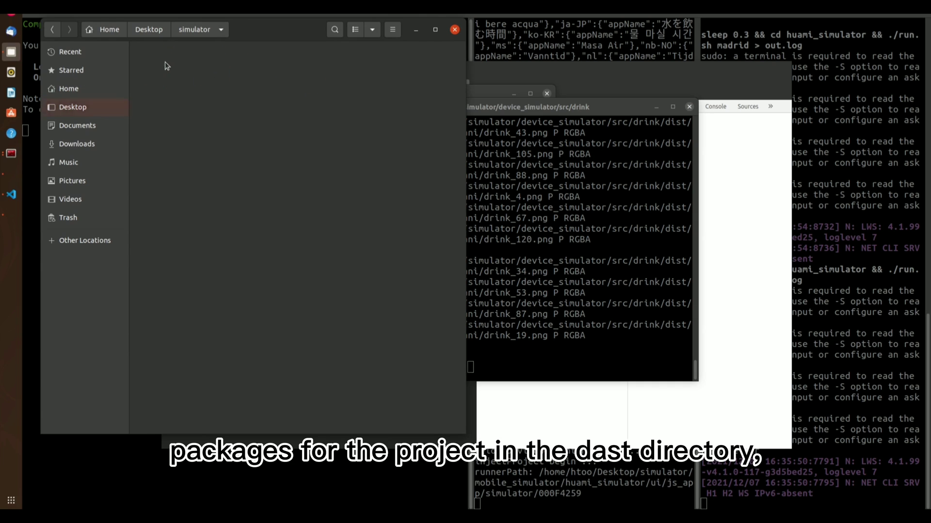
double_click(168, 69)
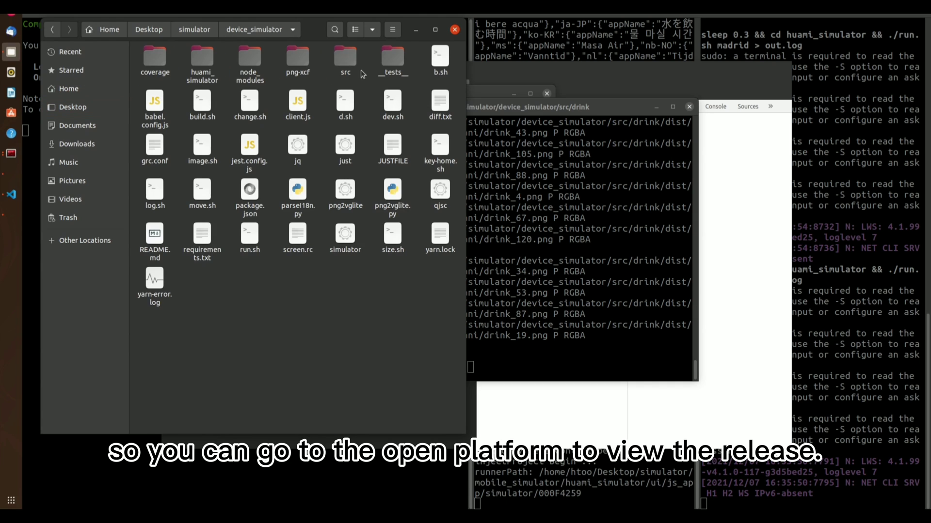
double_click(345, 62)
double_click(436, 107)
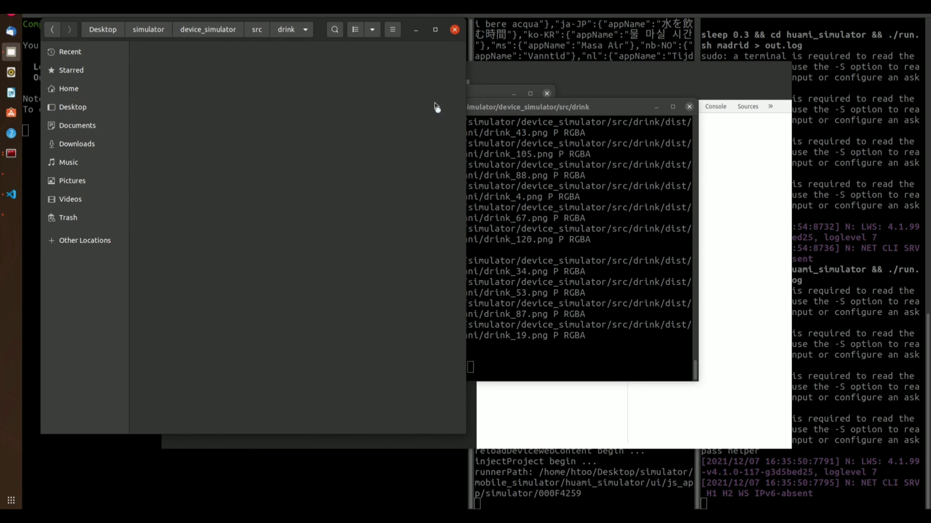
click(246, 66)
double_click(247, 64)
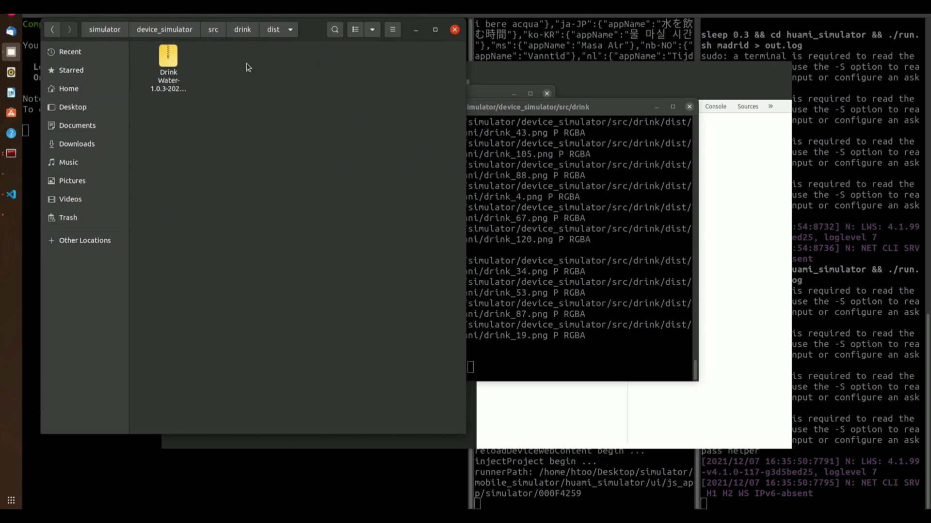
click(186, 75)
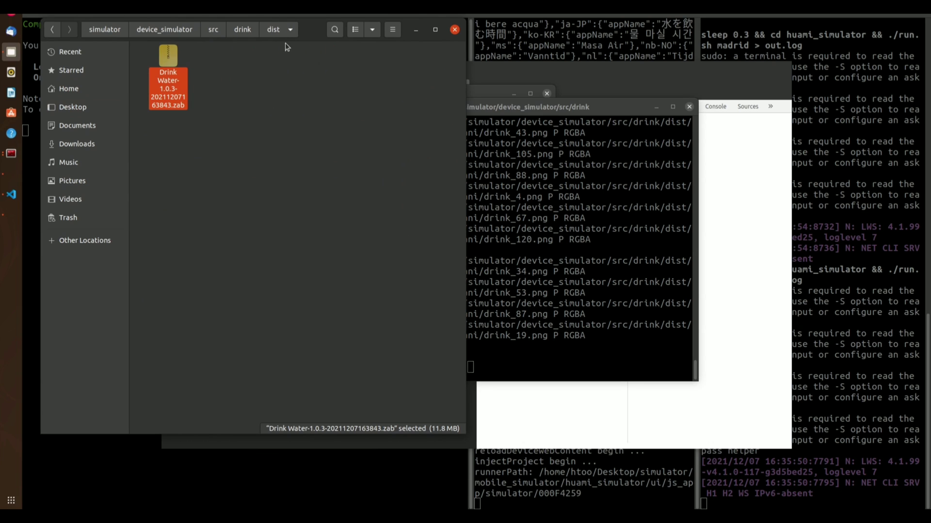
drag(309, 28, 457, 76)
click(438, 126)
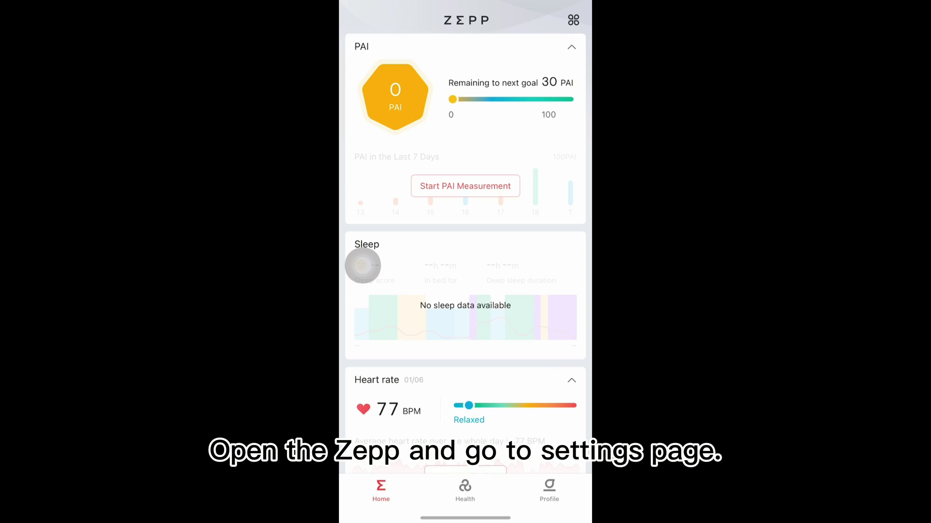
Go to Profile, then Settings, then the About page in Zepp App.
click(549, 491)
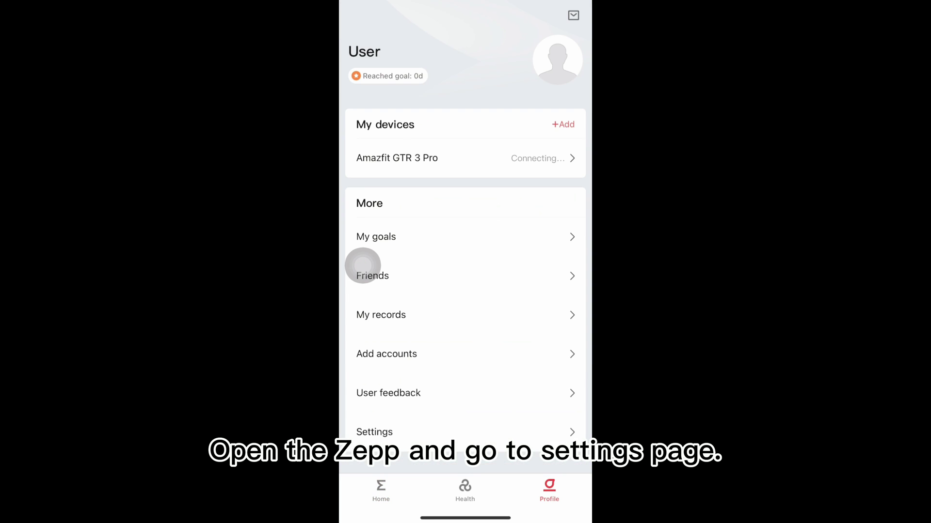
click(374, 432)
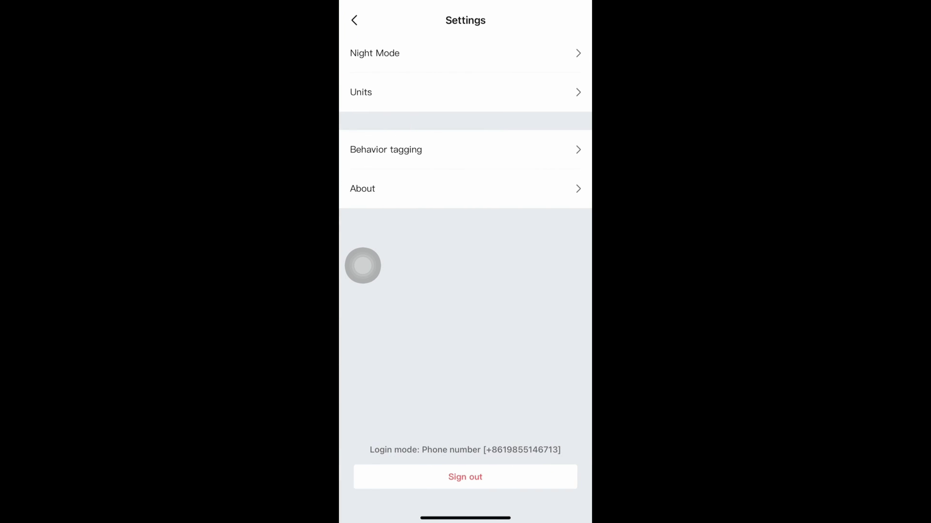
click(362, 189)
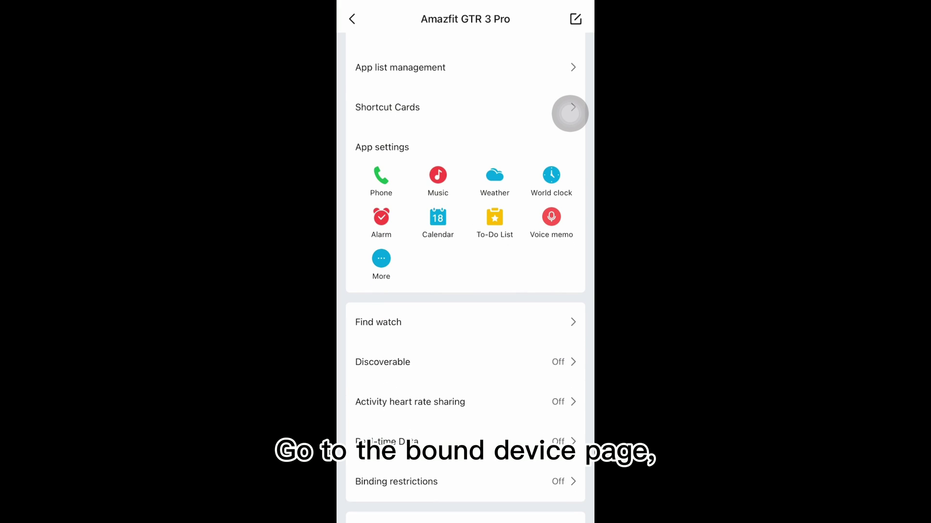
scroll(569, 113, down, 2)
scroll(569, 115, down, 2)
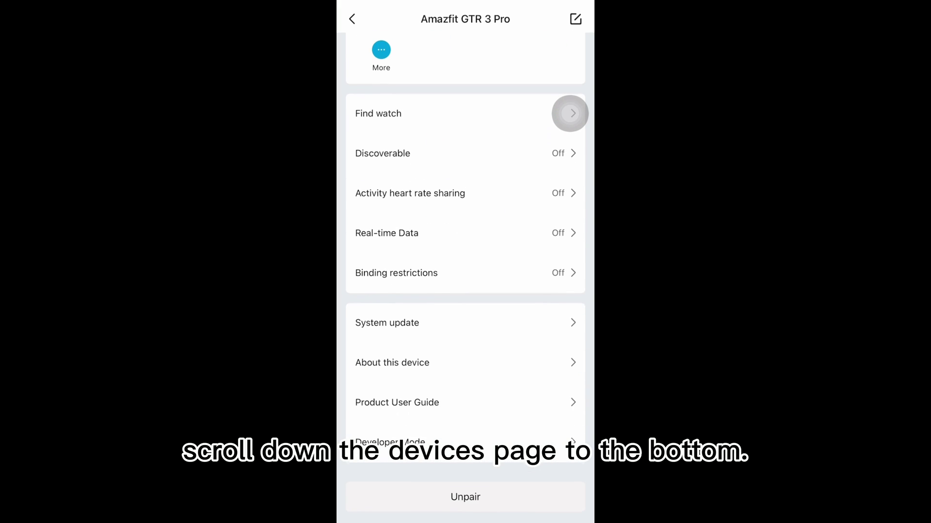